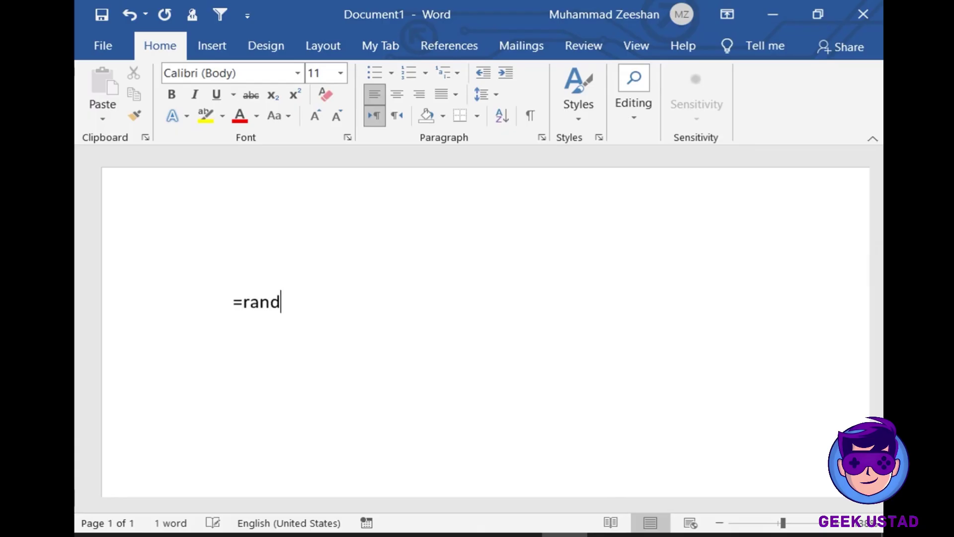
Generate eight paragraphs of sample text with the formula =rand(8)
text(()
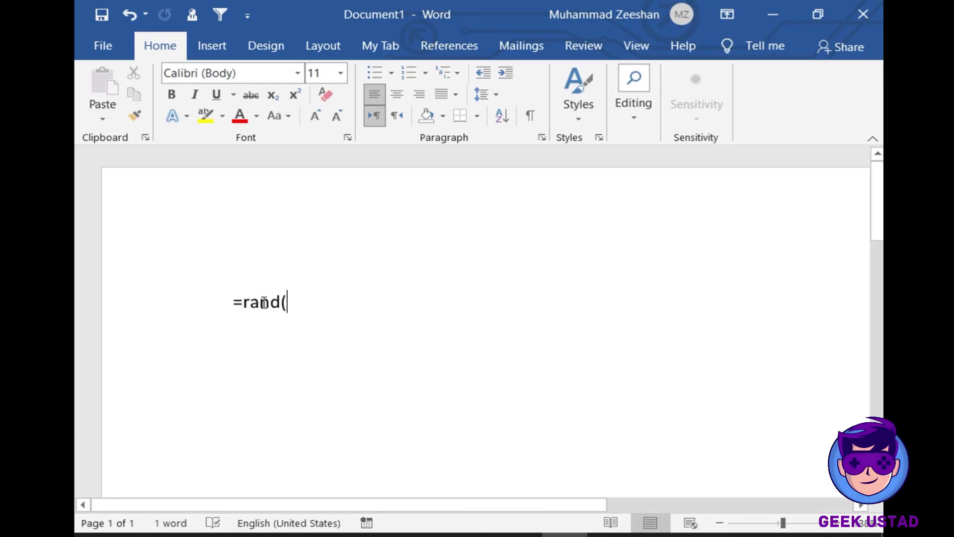
text(8))
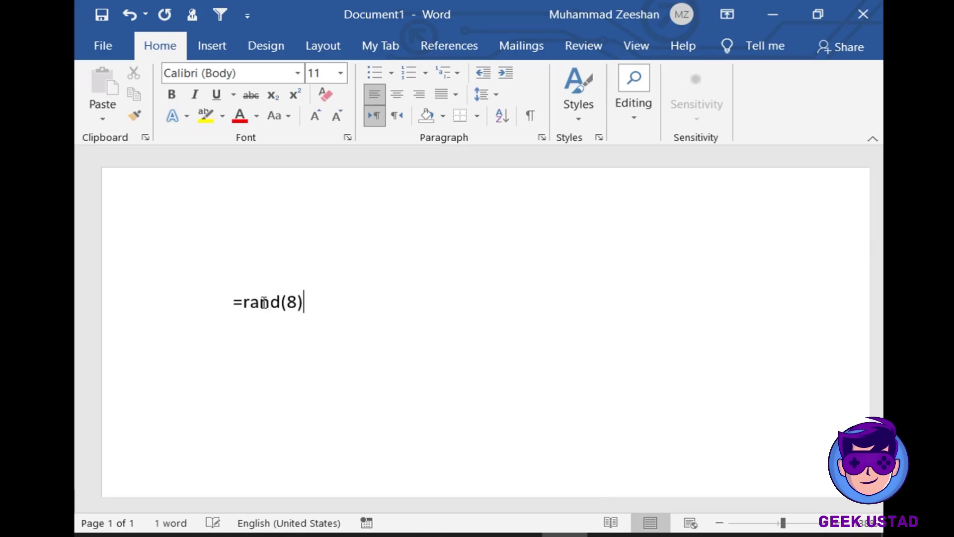
key(Return)
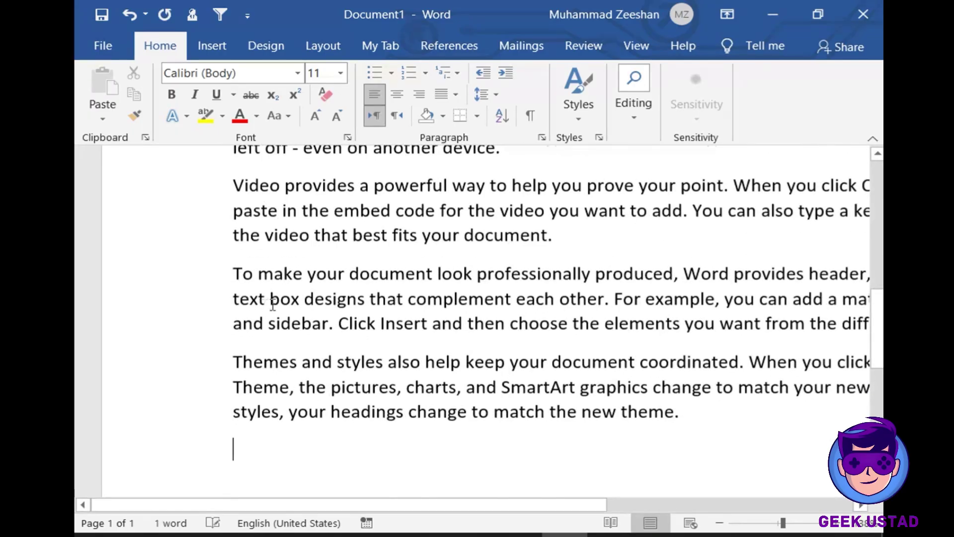
Copy the second paragraph, from "To make your document look" to "different galleries"
scroll(276, 303, up, 15)
drag(506, 507, 572, 534)
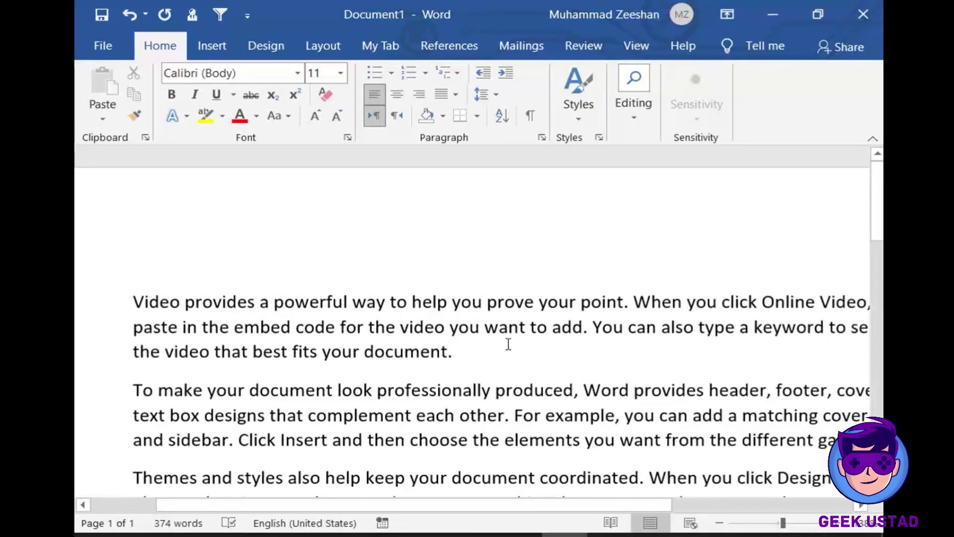
scroll(477, 351, down, 2)
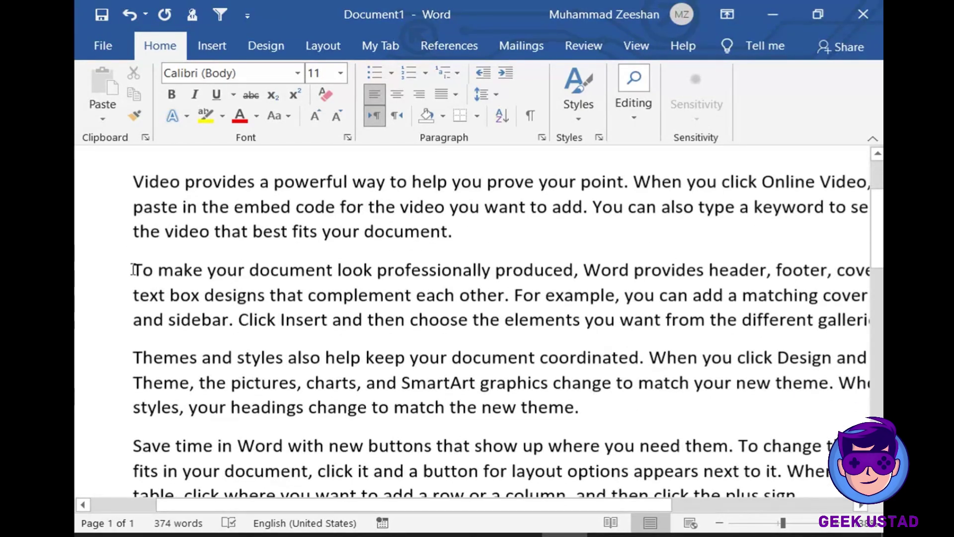
drag(132, 268, 704, 325)
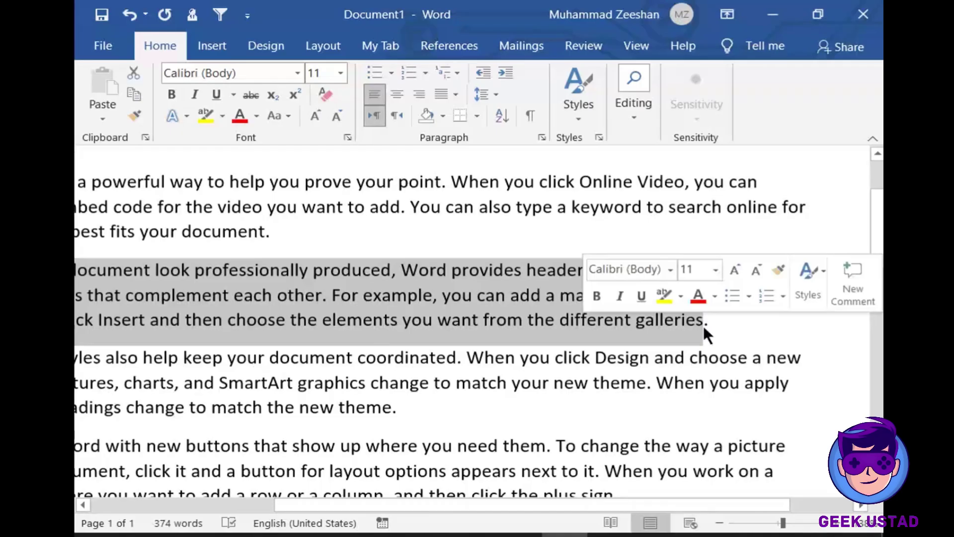
right_click(314, 287)
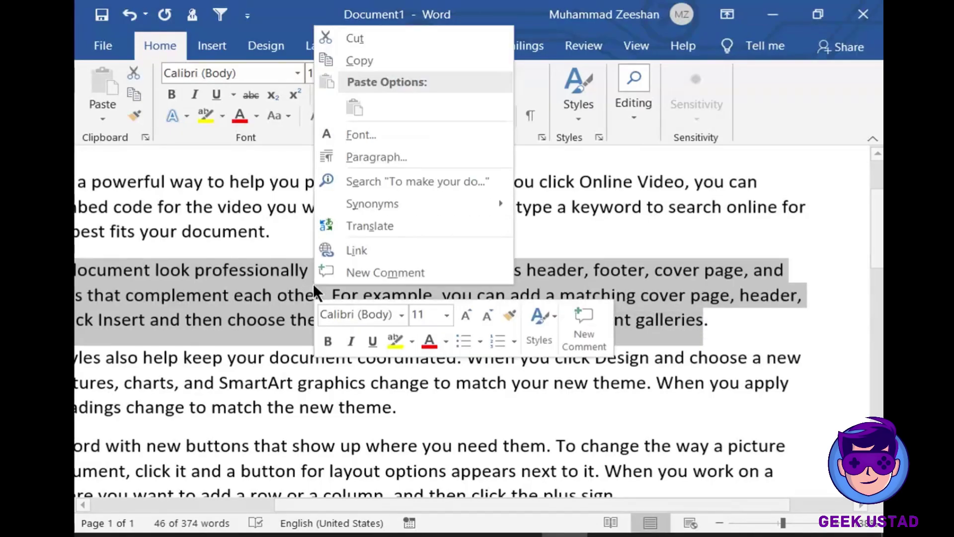
click(361, 62)
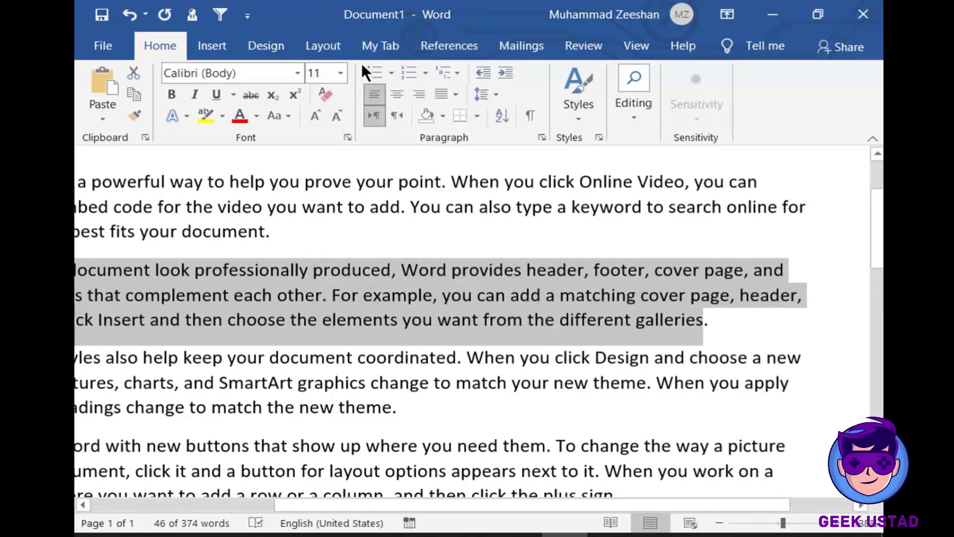
Paste the copied paragraph on a new line at the end of the document, keeping its source formatting
drag(498, 501, 437, 504)
scroll(393, 422, down, 10)
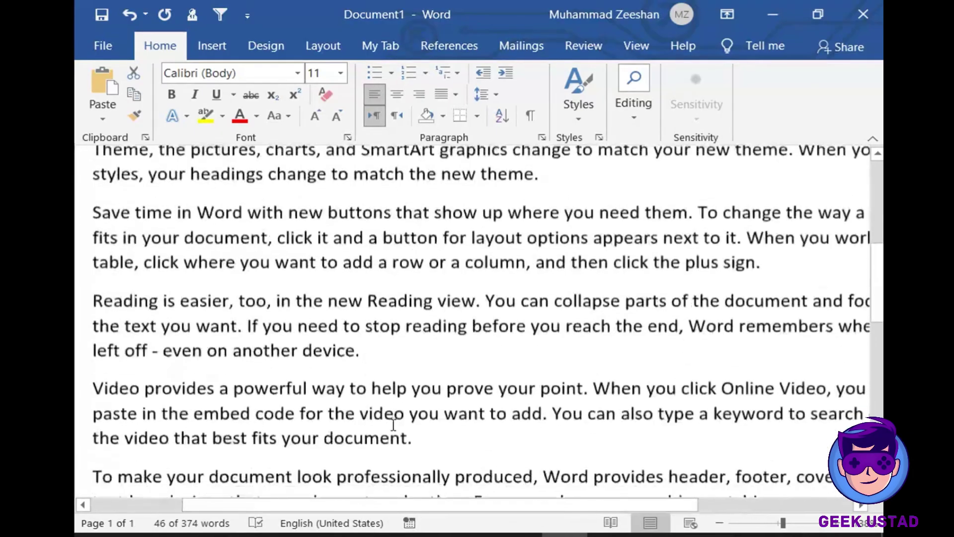
click(551, 209)
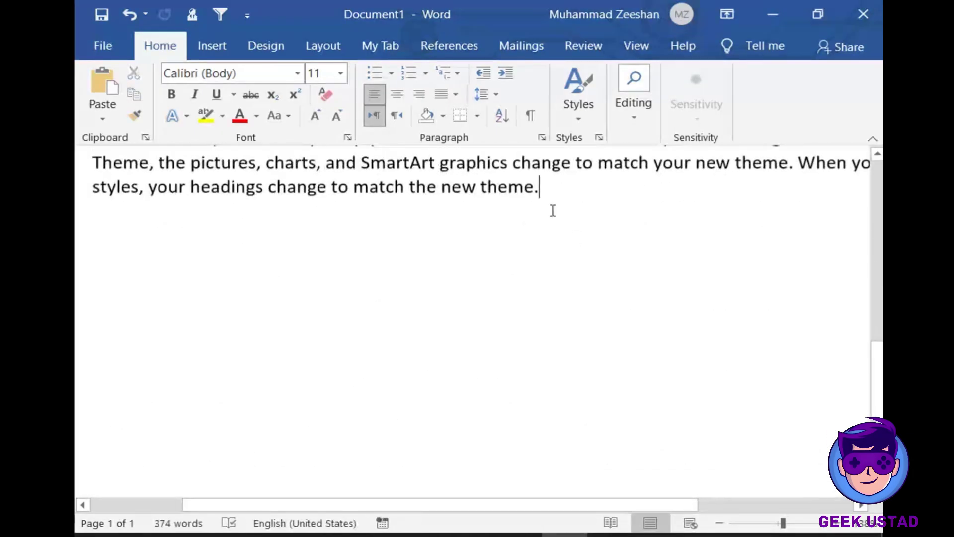
key(Return)
right_click(92, 231)
click(133, 312)
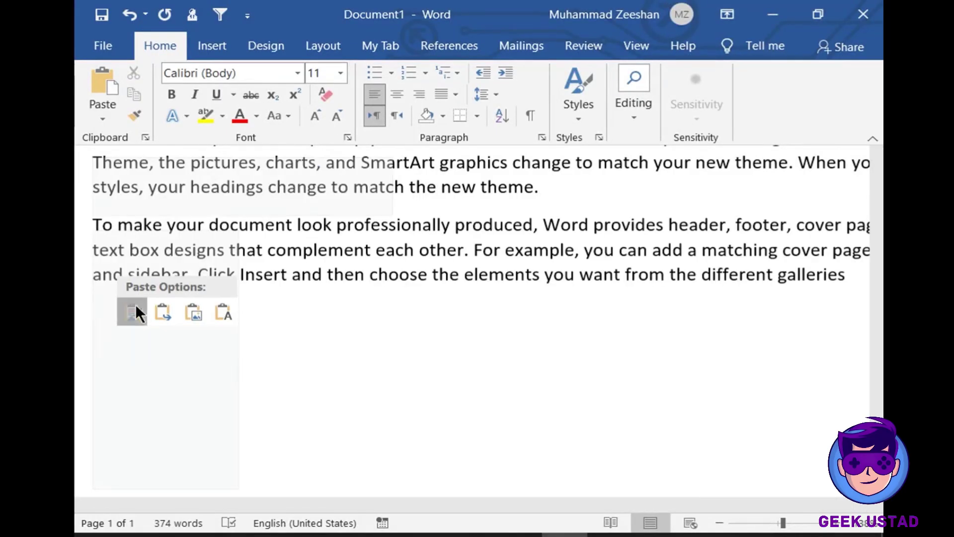
click(135, 311)
Make the opening sentence "Video provides a powerful way to help you prove your point" bold and italic
scroll(247, 404, up, 15)
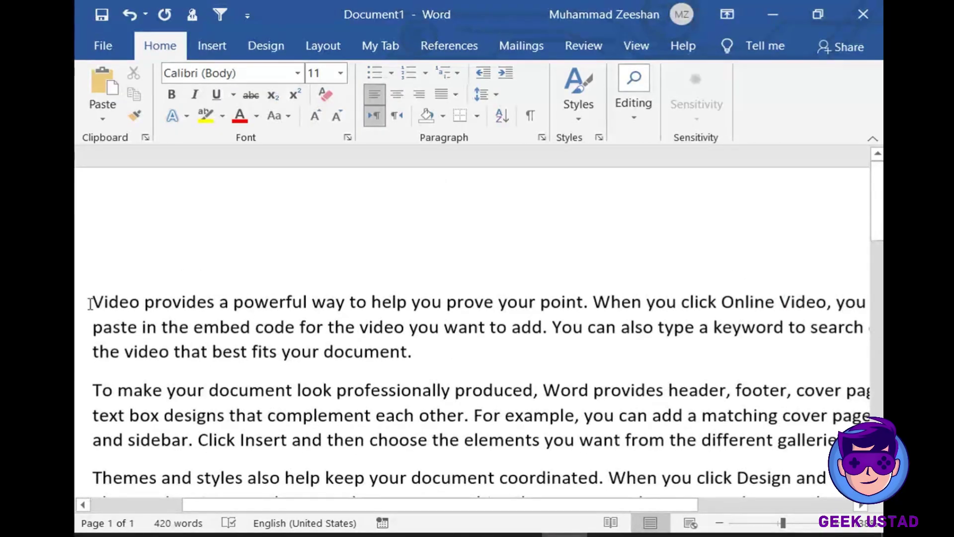
drag(92, 304, 585, 304)
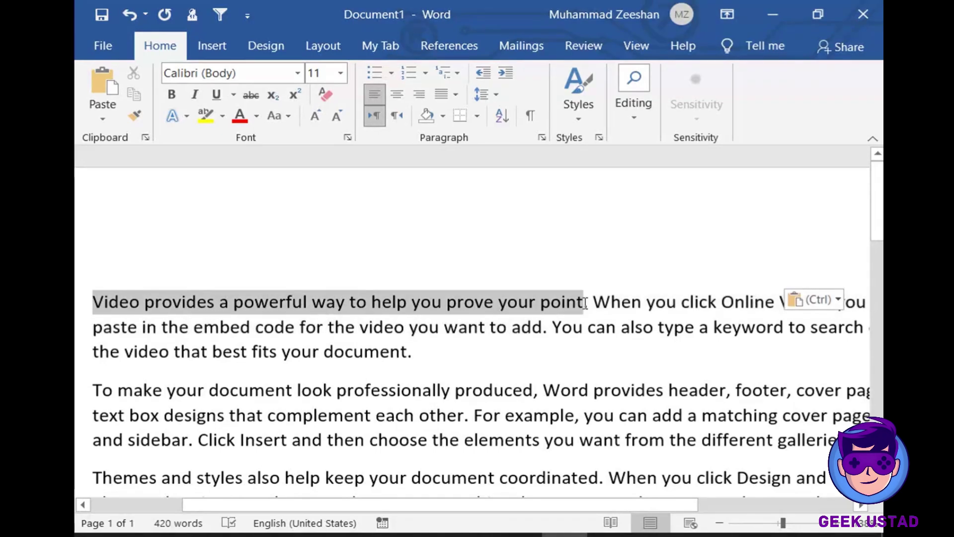
click(185, 94)
click(172, 92)
click(305, 390)
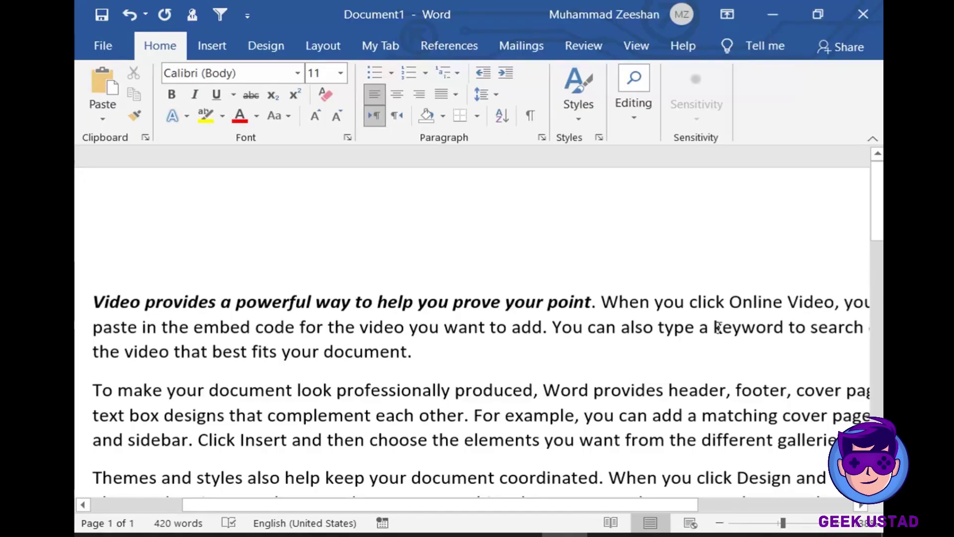
Underline the words "Online Video" in the first paragraph
drag(710, 325, 786, 328)
click(785, 329)
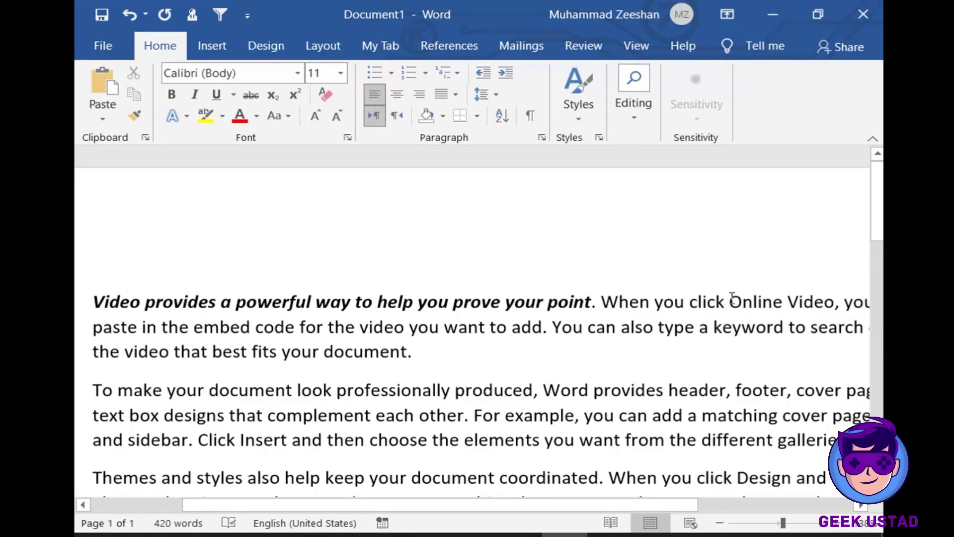
drag(729, 302, 835, 305)
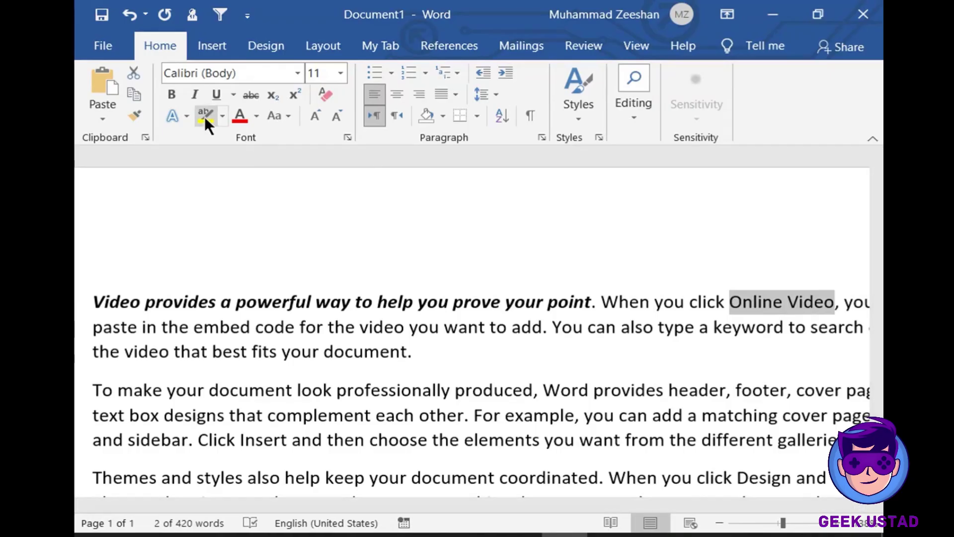
click(215, 92)
click(410, 375)
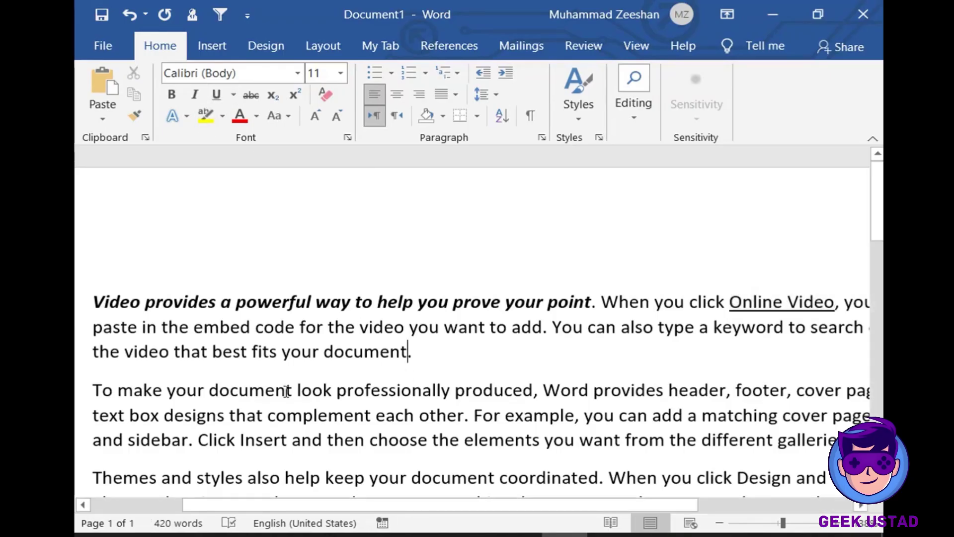
Change the font color of "embed code" in the first paragraph to dark green
drag(193, 329, 290, 331)
click(266, 117)
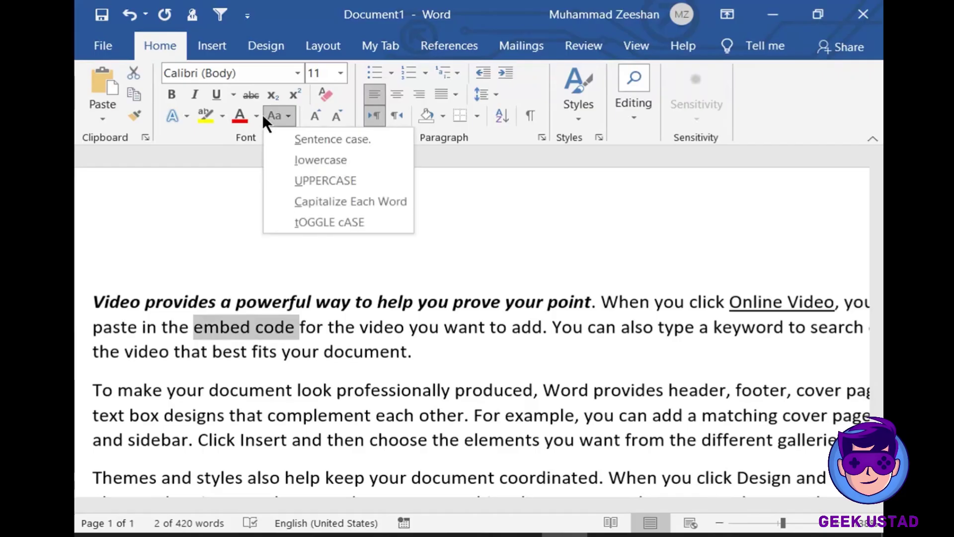
click(259, 117)
click(259, 117)
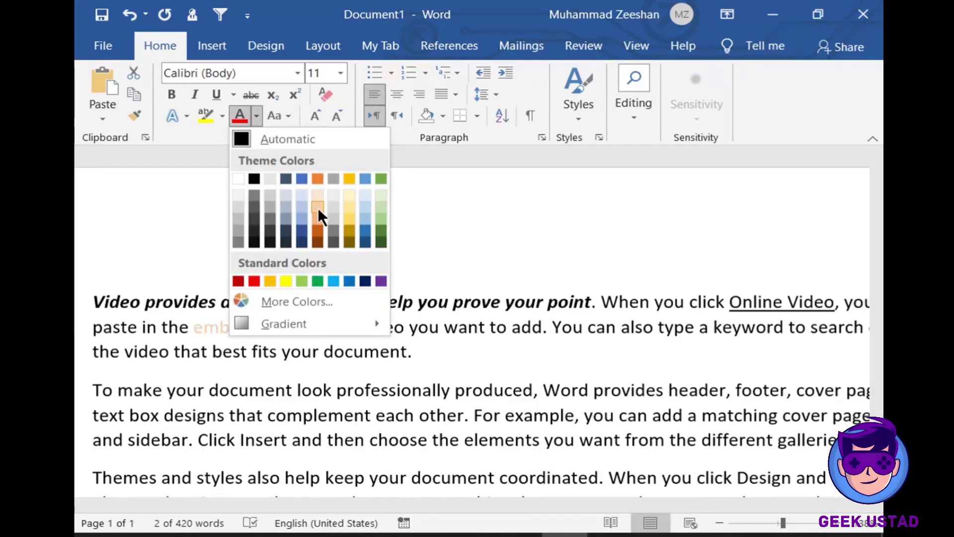
click(378, 224)
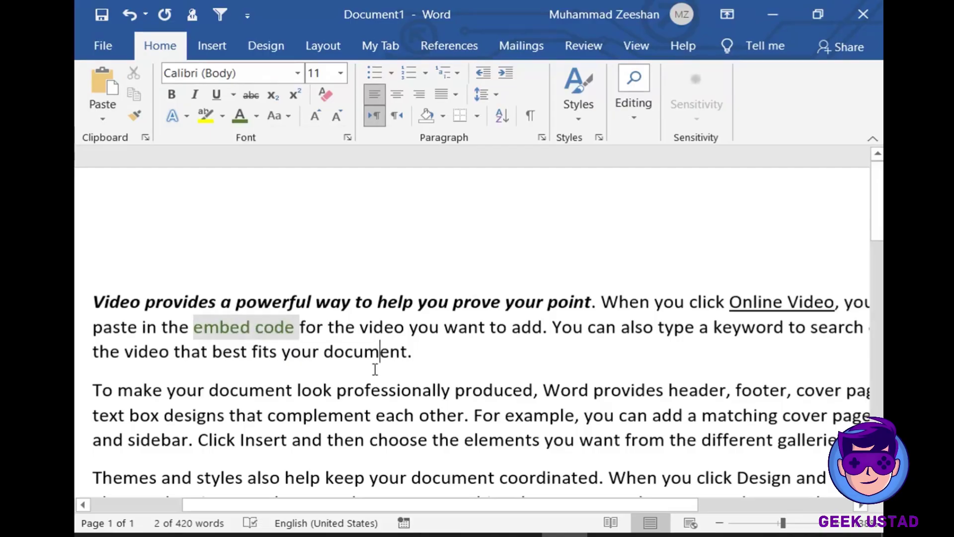
Convert the green words "embed code" to UPPERCASE
drag(293, 326, 193, 328)
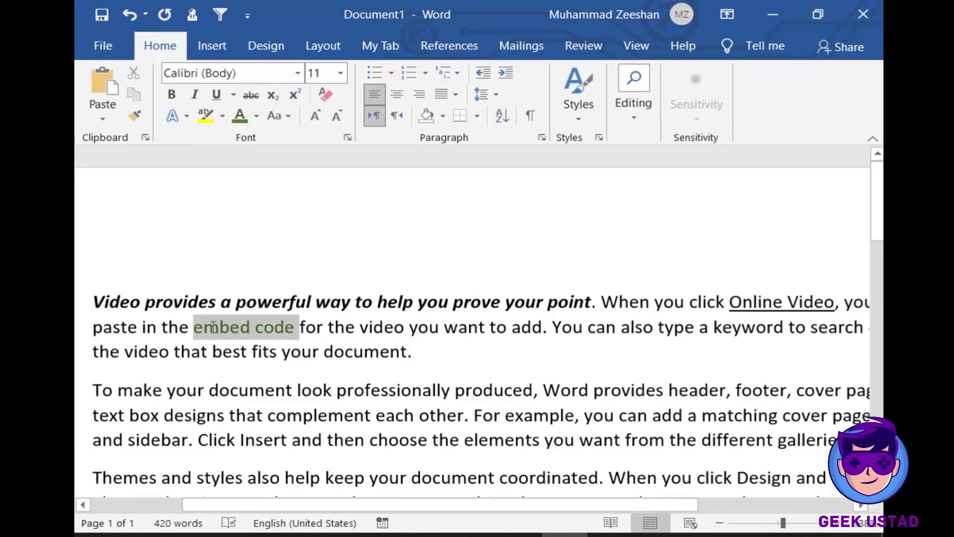
click(293, 117)
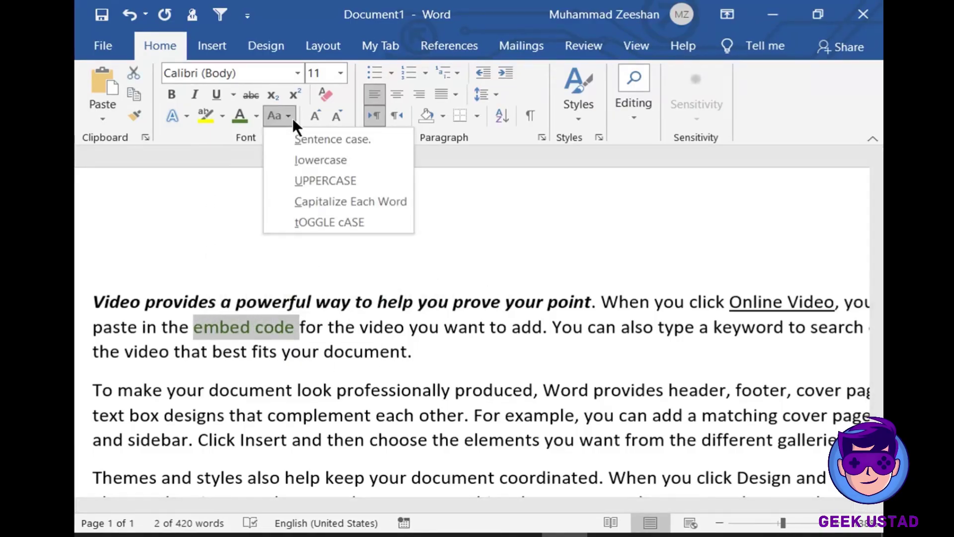
click(311, 177)
click(329, 352)
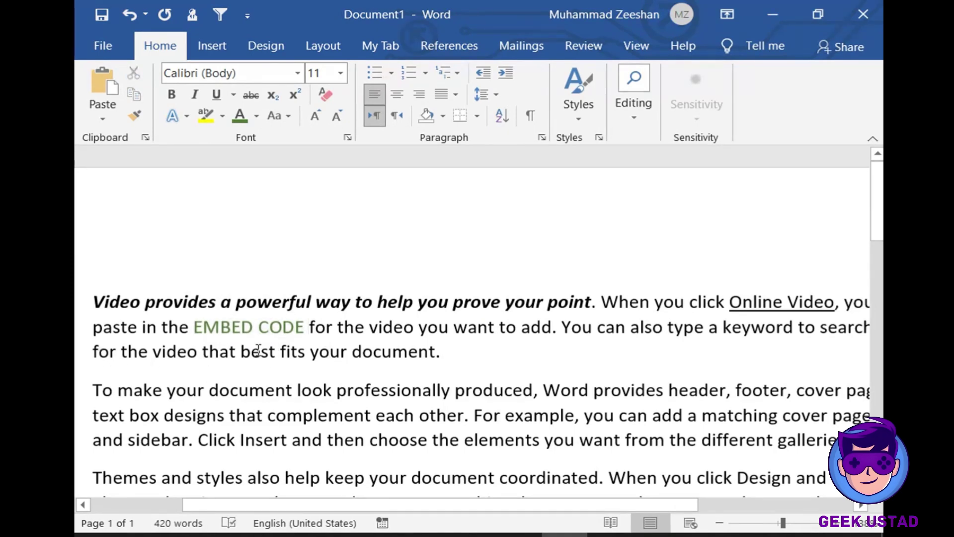
Highlight "best fits your document" in the first paragraph in yellow
drag(241, 350, 435, 351)
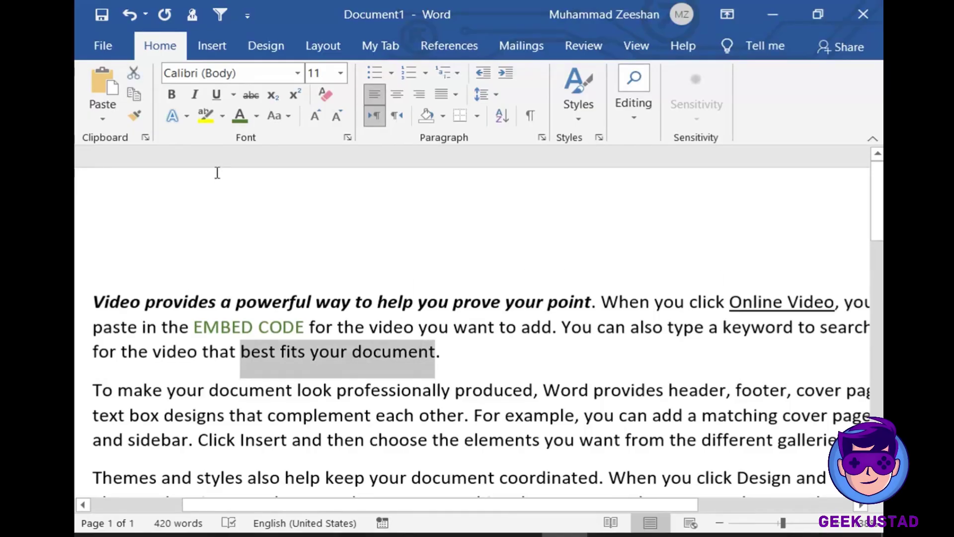
click(208, 115)
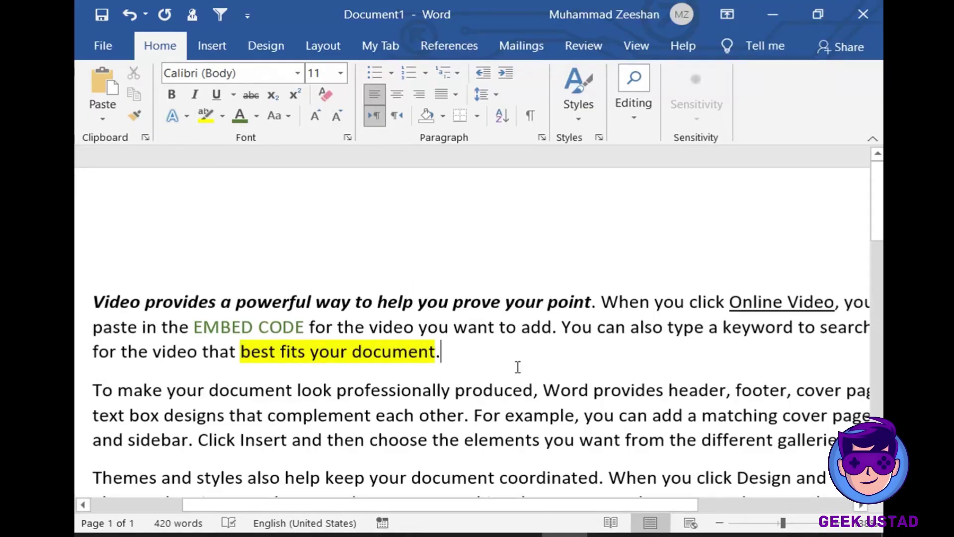
Set the font size of "EMBED CODE" to 18
mouse_move(191, 328)
mouse_down()
mouse_move(291, 334)
mouse_move(210, 328)
mouse_up()
click(291, 334)
click(341, 72)
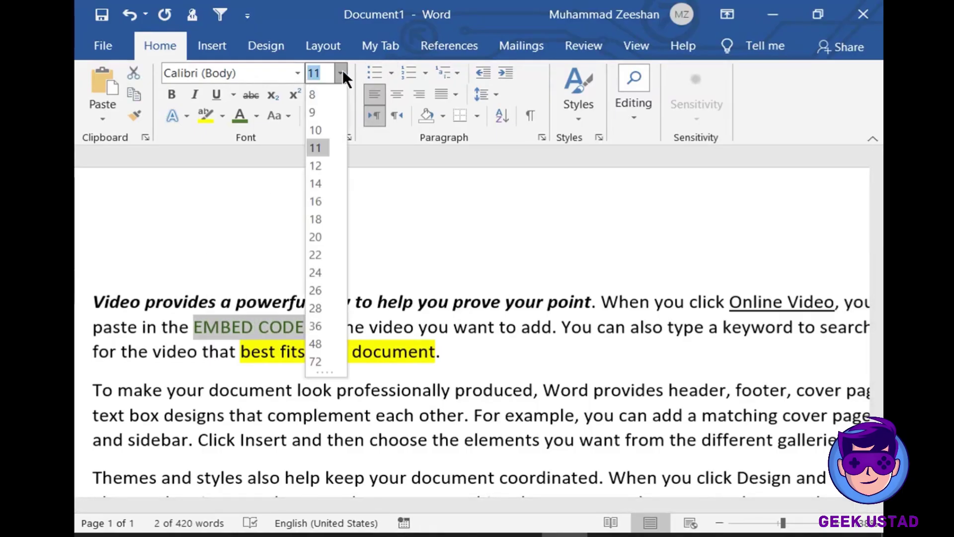
click(319, 225)
click(430, 368)
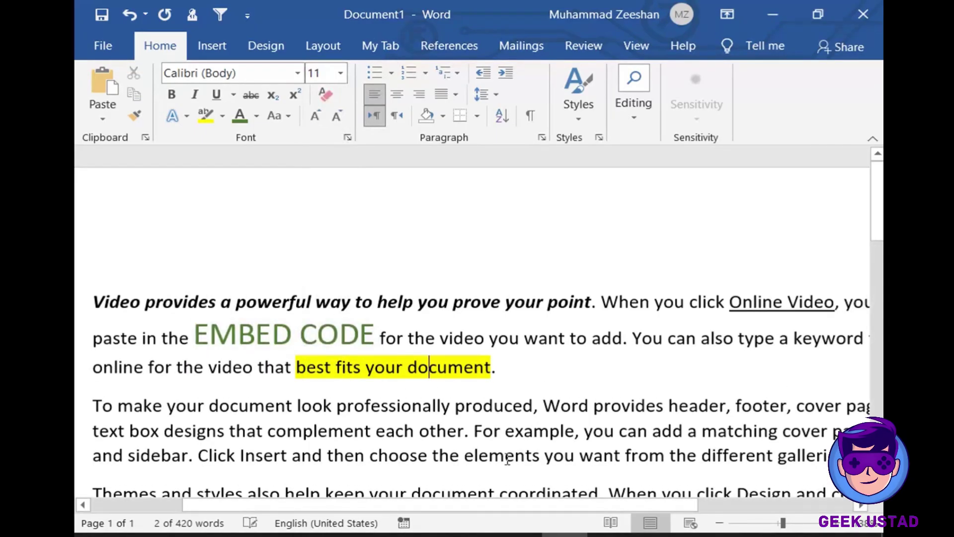
Copy the whole formatted first paragraph
mouse_move(570, 505)
mouse_down()
mouse_move(671, 518)
mouse_move(441, 519)
mouse_move(586, 519)
mouse_move(554, 514)
mouse_up()
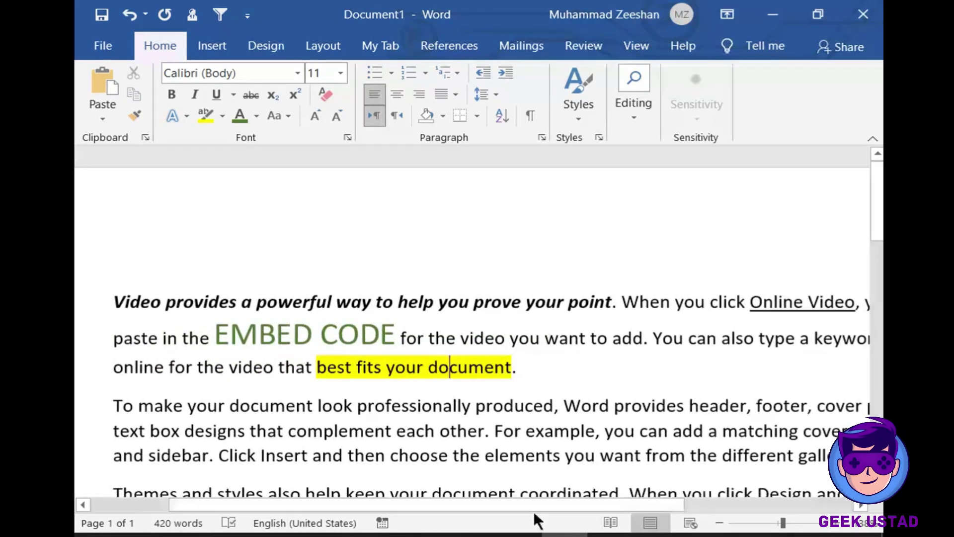
drag(115, 298, 524, 370)
right_click(348, 333)
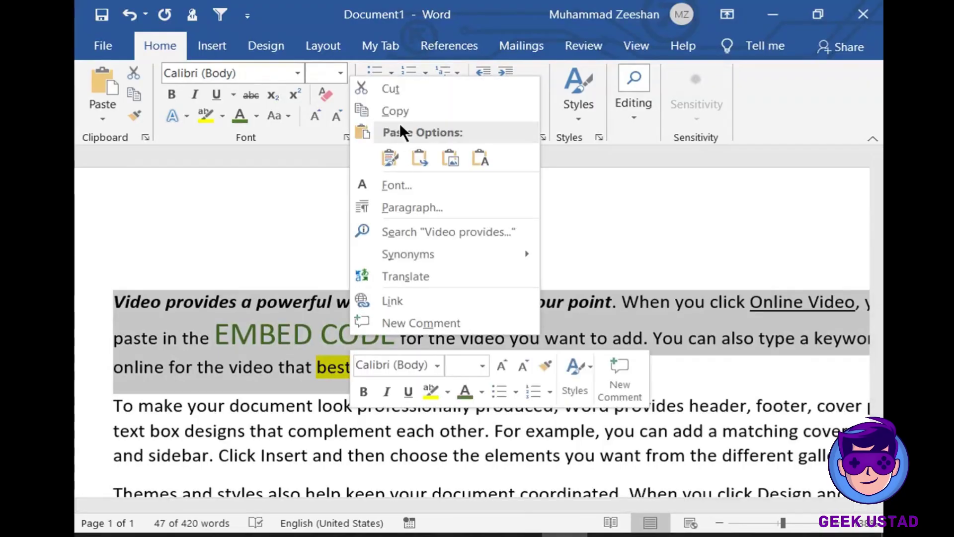
click(405, 112)
Paste the copied paragraph below the last paragraph with Keep Text Only and return to the document's beginning
scroll(388, 343, down, 10)
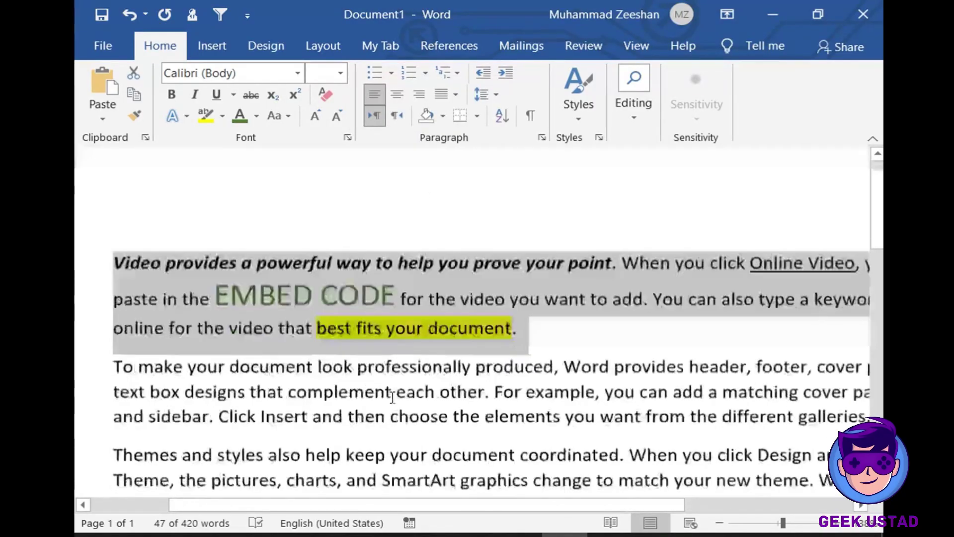
scroll(387, 393, down, 3)
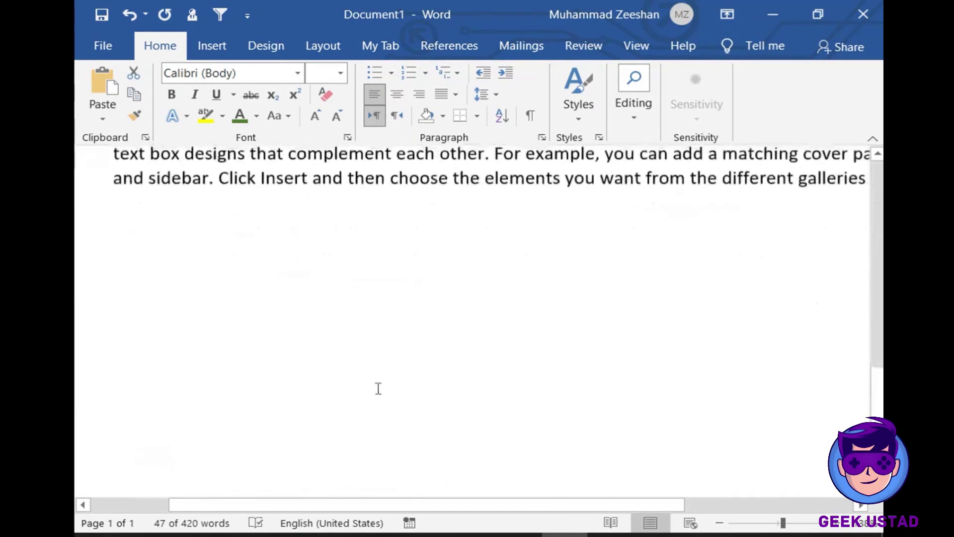
click(117, 258)
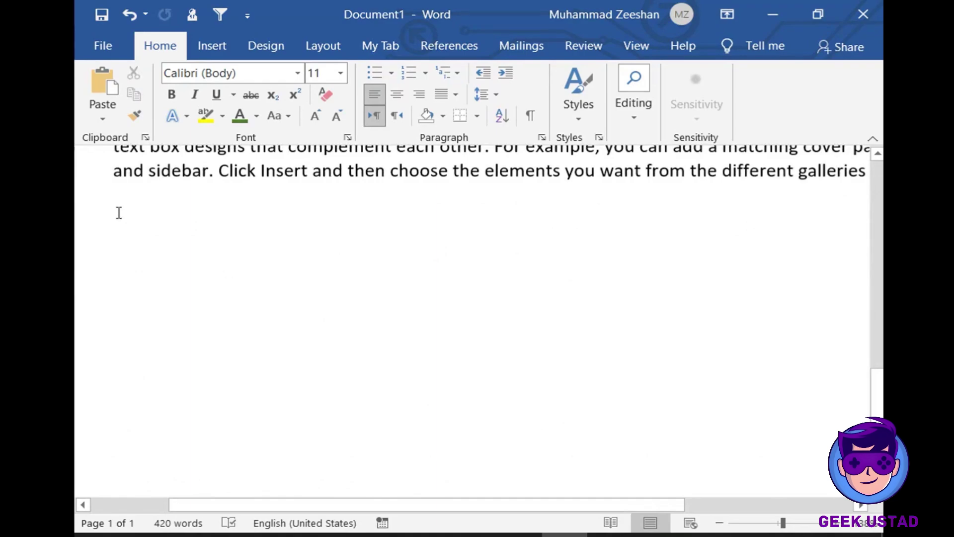
right_click(118, 213)
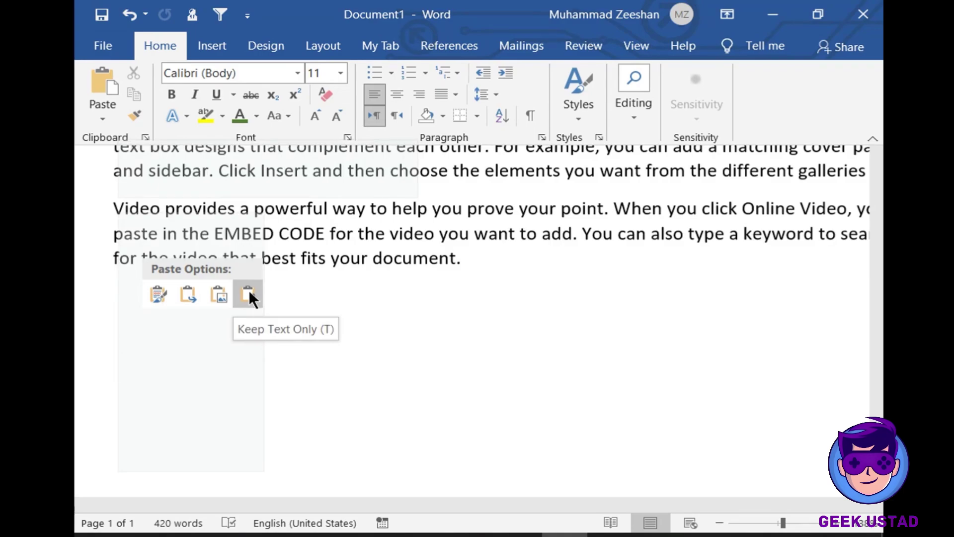
click(249, 290)
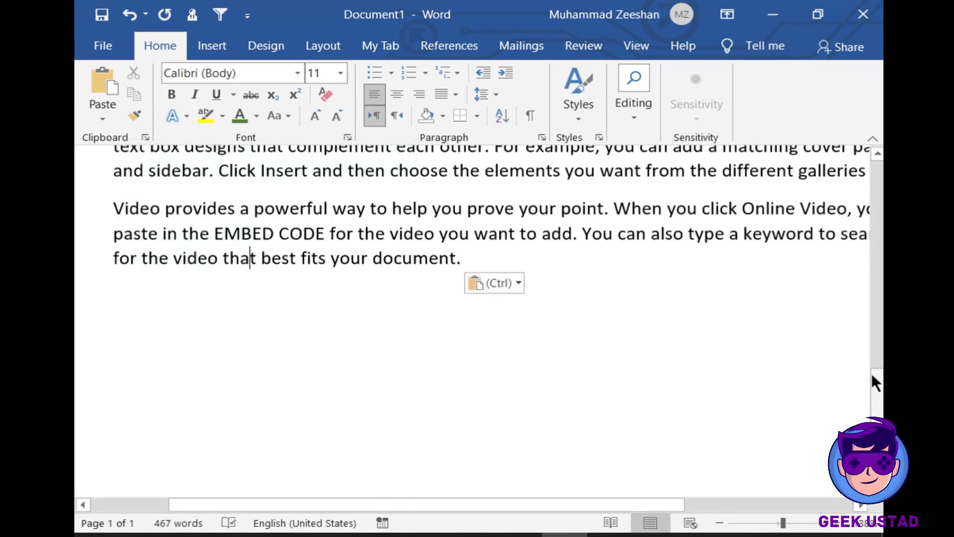
drag(872, 373, 870, 174)
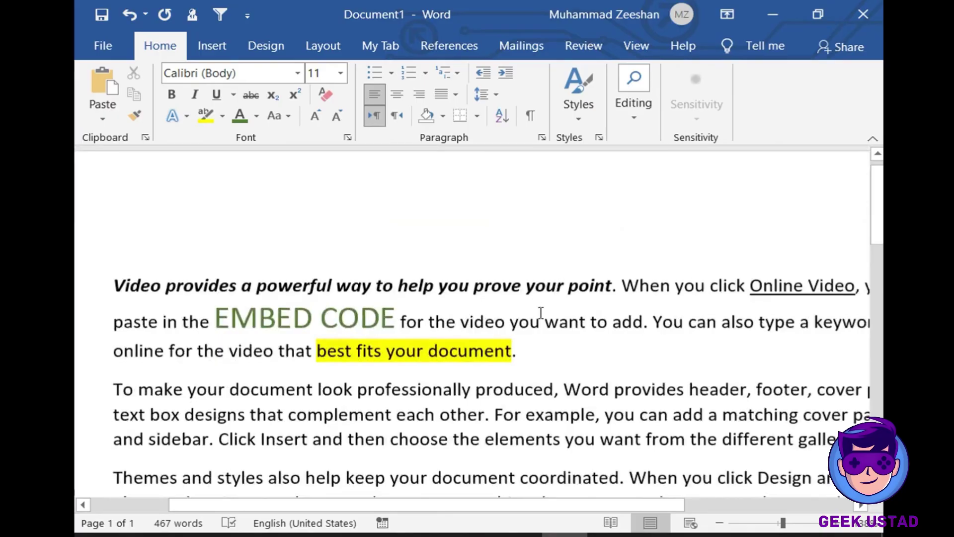
Add two blank lines below the plain-text paragraph at the end of the document
scroll(540, 313, down, 10)
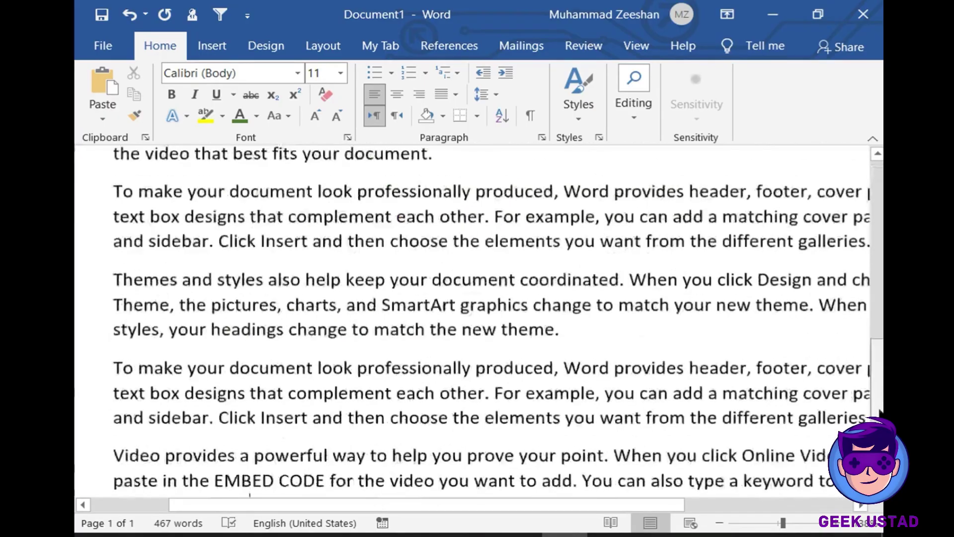
scroll(505, 283, up, 5)
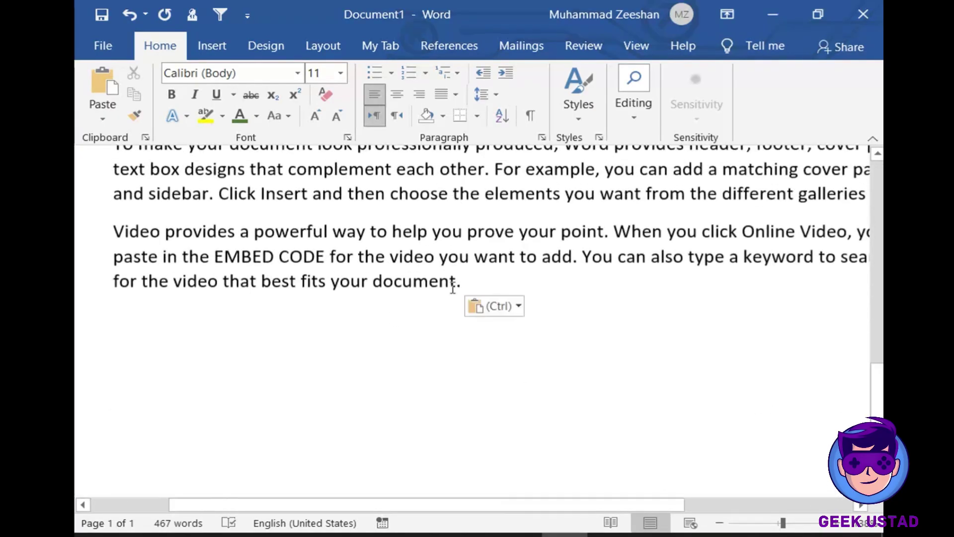
key(Return)
key(Return)
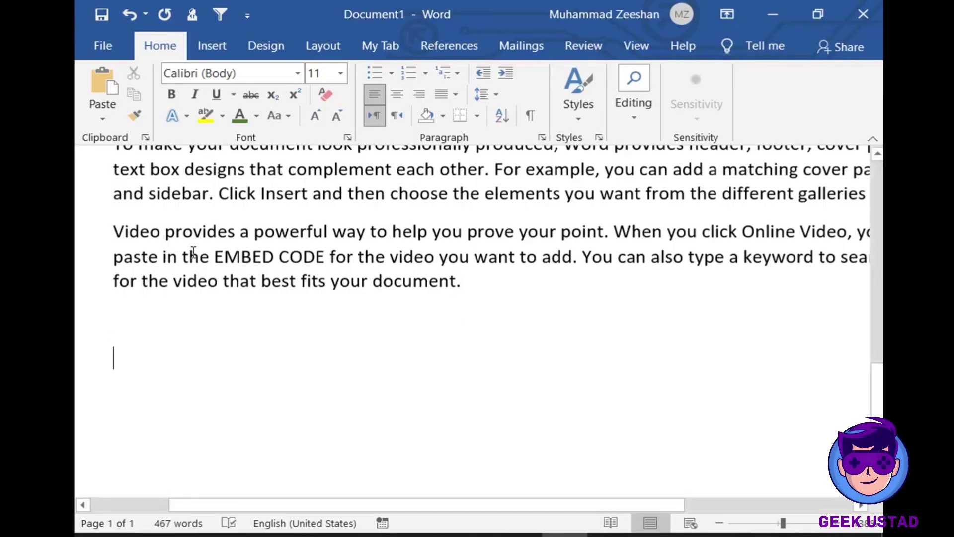
Copy the formatted first paragraph again from the start of the document
drag(115, 232, 220, 309)
click(153, 329)
drag(877, 391, 877, 194)
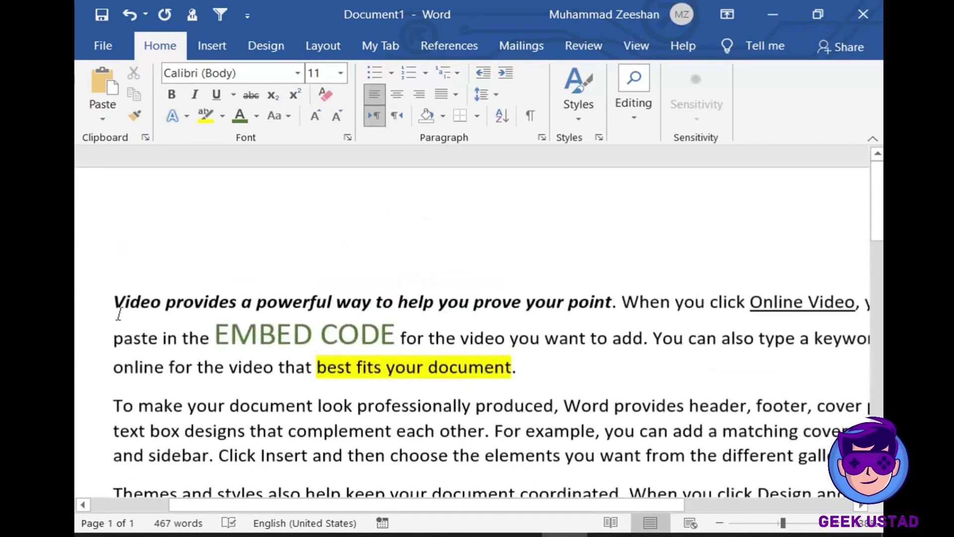
triple_click(180, 313)
right_click(340, 330)
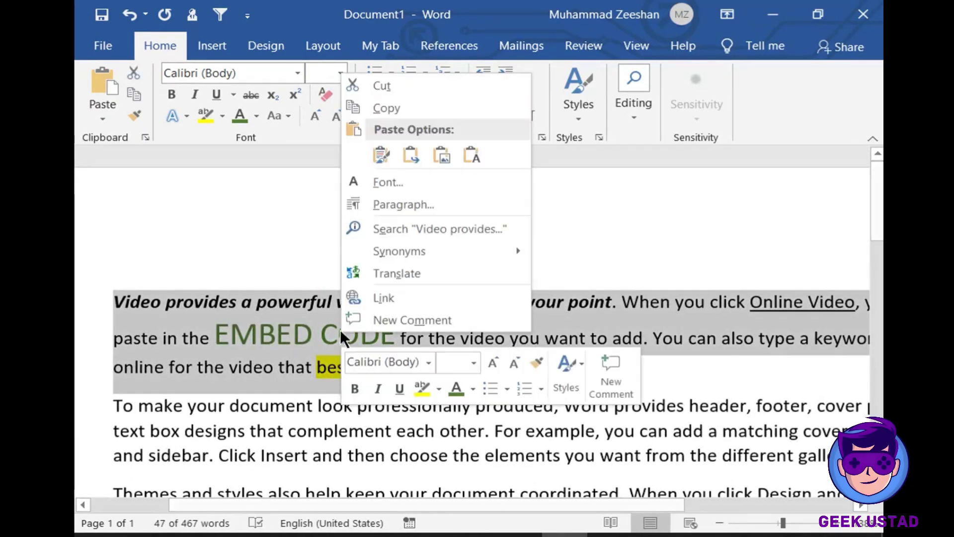
click(464, 104)
Paste the copied paragraph as a picture on the empty line below the last paragraph
scroll(348, 348, down, 10)
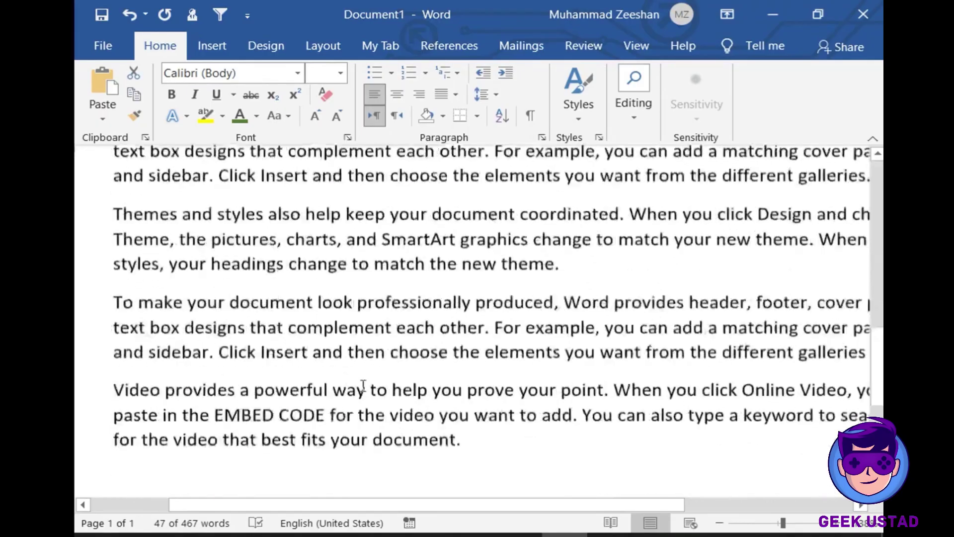
scroll(198, 323, up, 3)
click(143, 354)
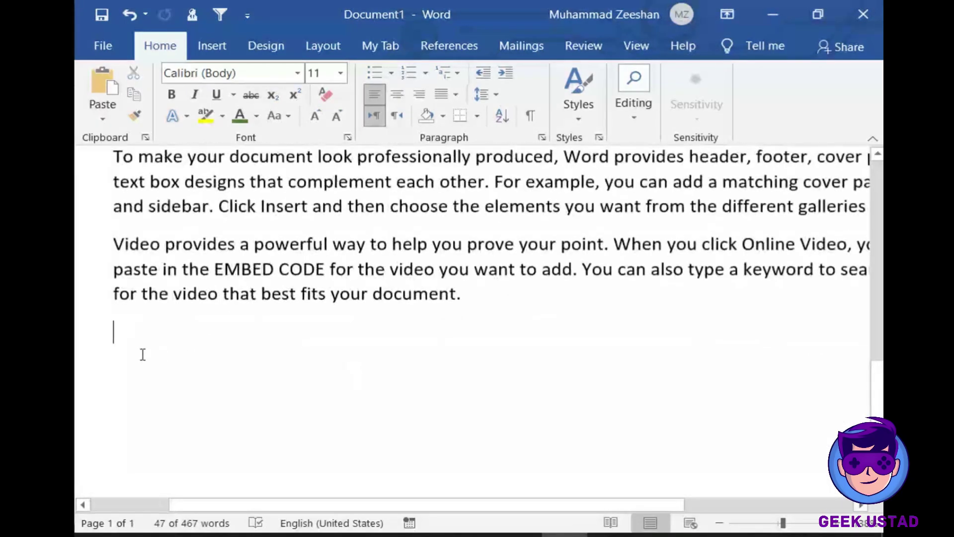
right_click(120, 332)
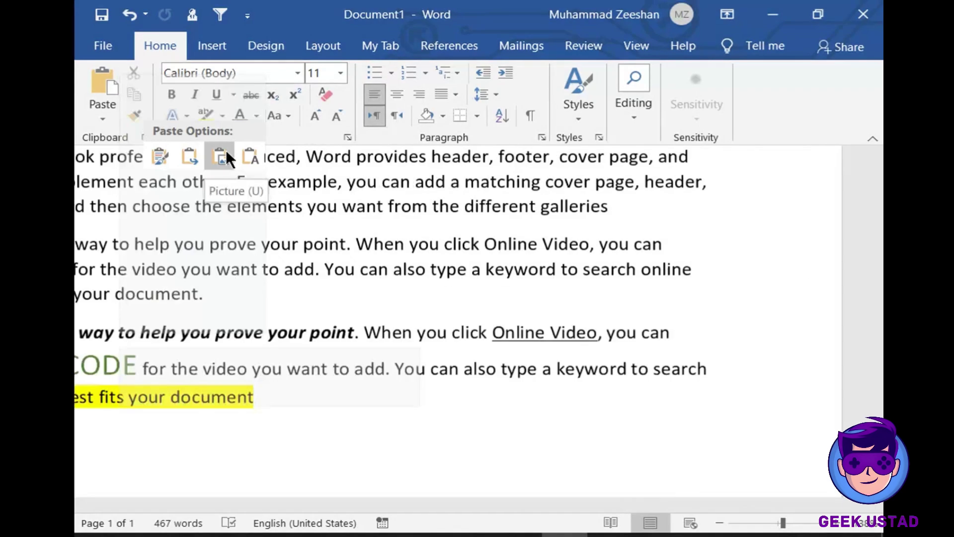
click(220, 156)
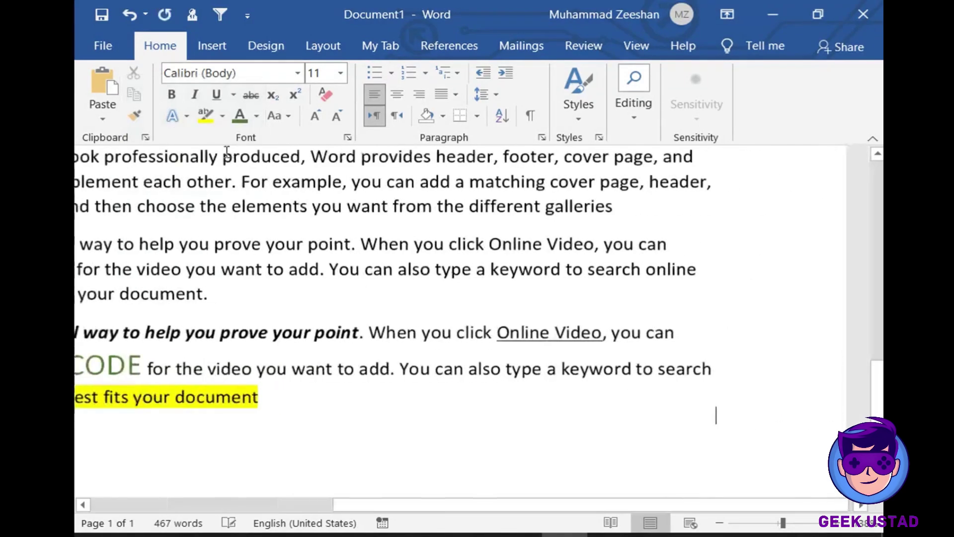
Stretch the pasted paragraph picture slightly taller and wider with its sizing handles, then deselect it
drag(538, 510, 333, 512)
click(484, 370)
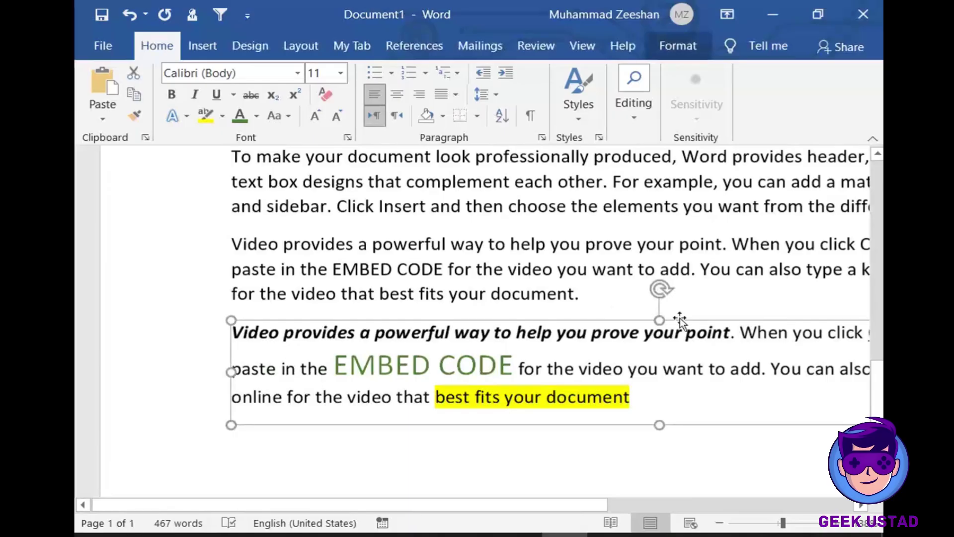
drag(659, 317, 660, 311)
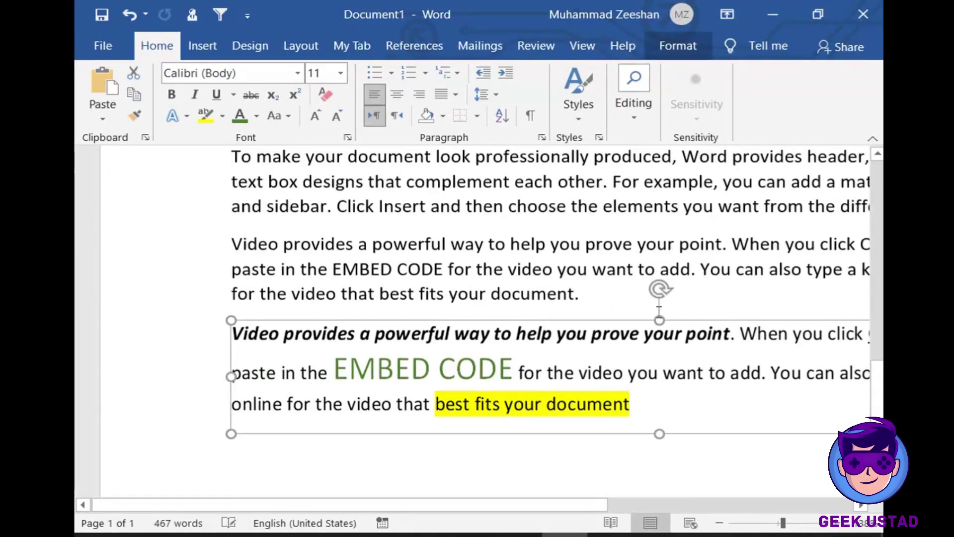
drag(658, 432, 660, 439)
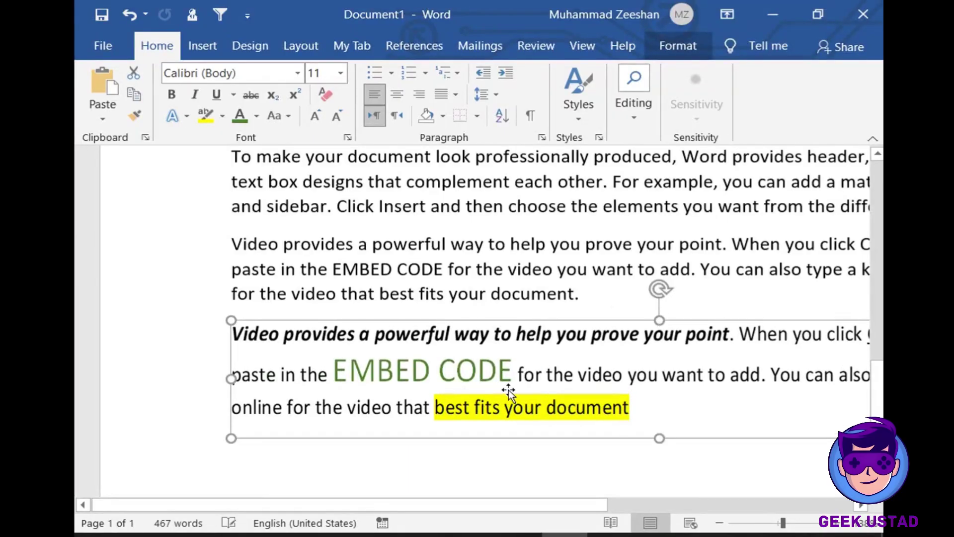
drag(228, 379, 202, 385)
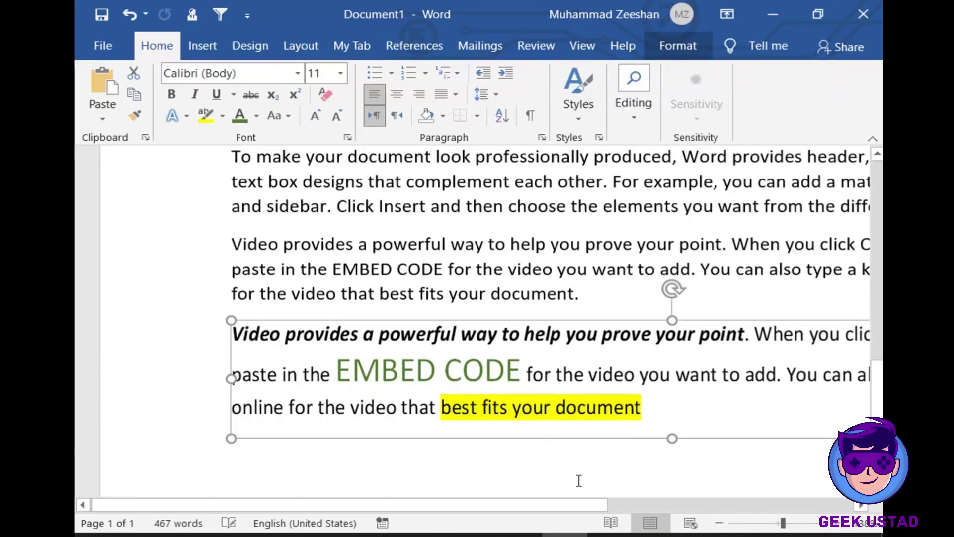
click(549, 479)
Copy the formatted first paragraph up to "best fits your document", leaving out the final period
scroll(590, 473, down, 1)
scroll(590, 470, down, 2)
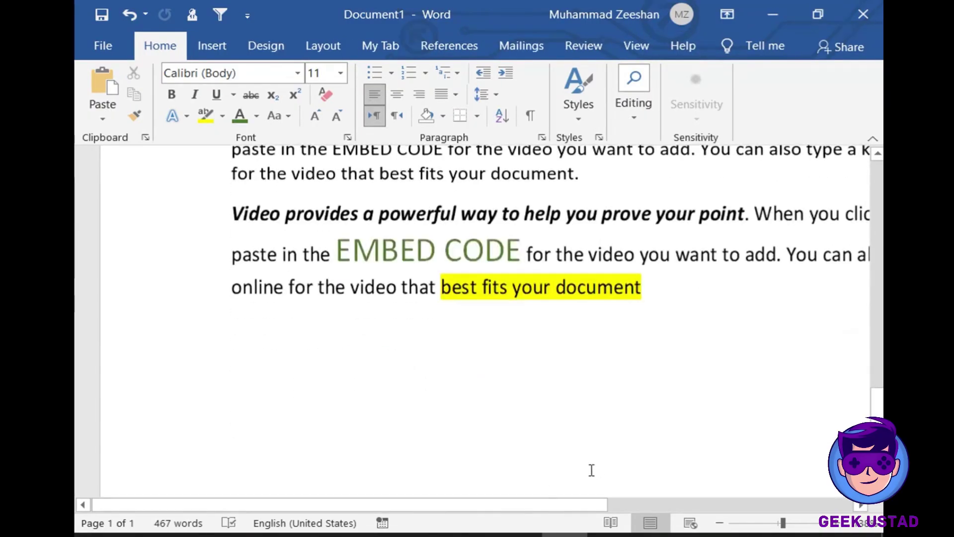
scroll(590, 465, up, 10)
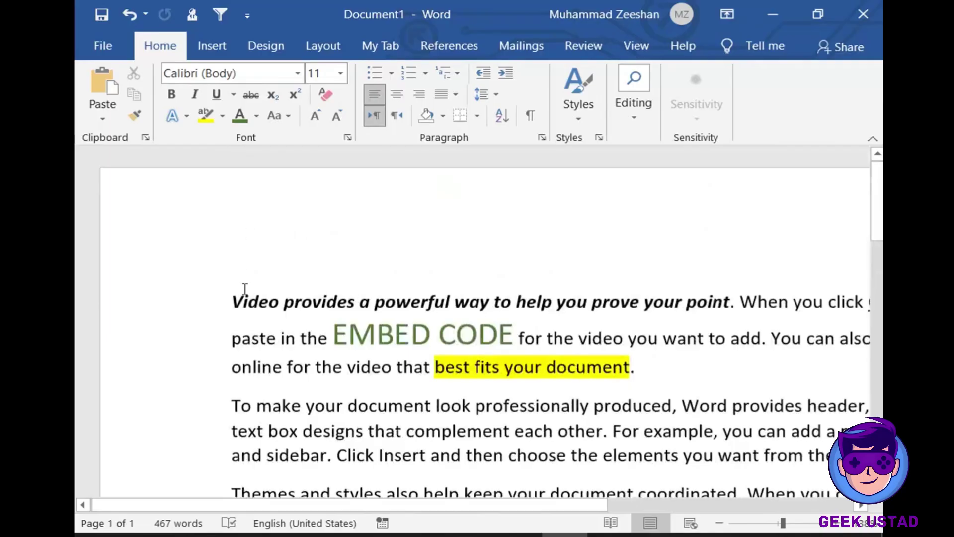
drag(231, 300, 615, 365)
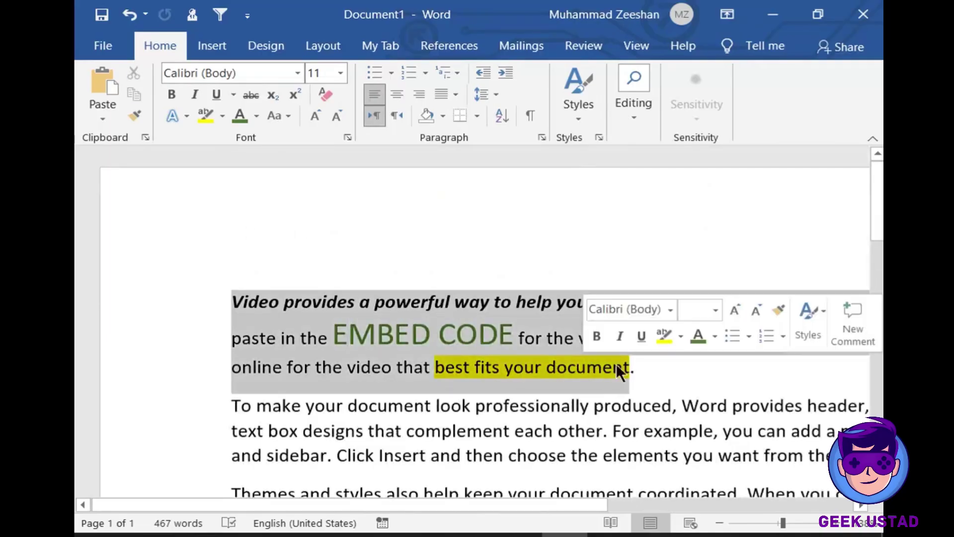
right_click(511, 332)
click(598, 105)
Paste the copied paragraph below the paragraph picture with Keep Source Formatting and compare the two
scroll(496, 383, down, 10)
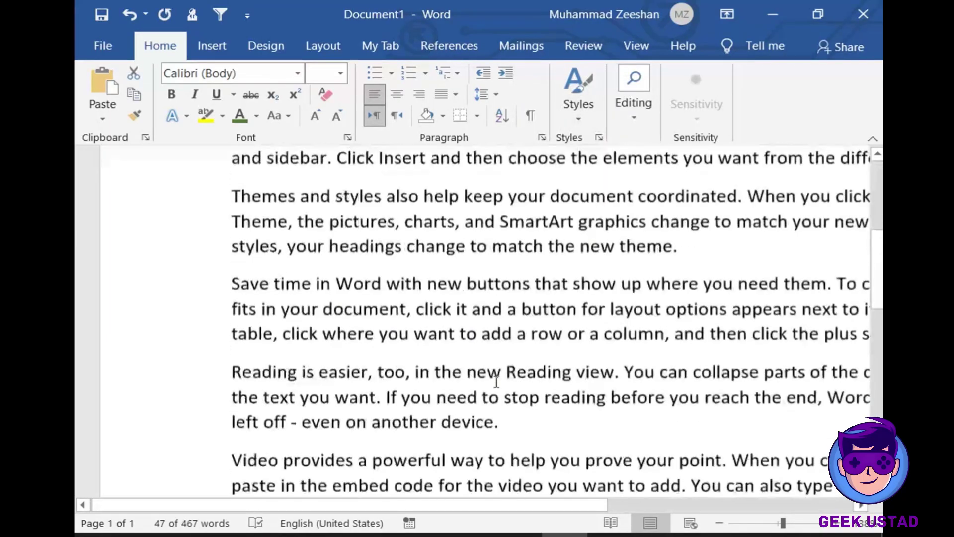
click(251, 342)
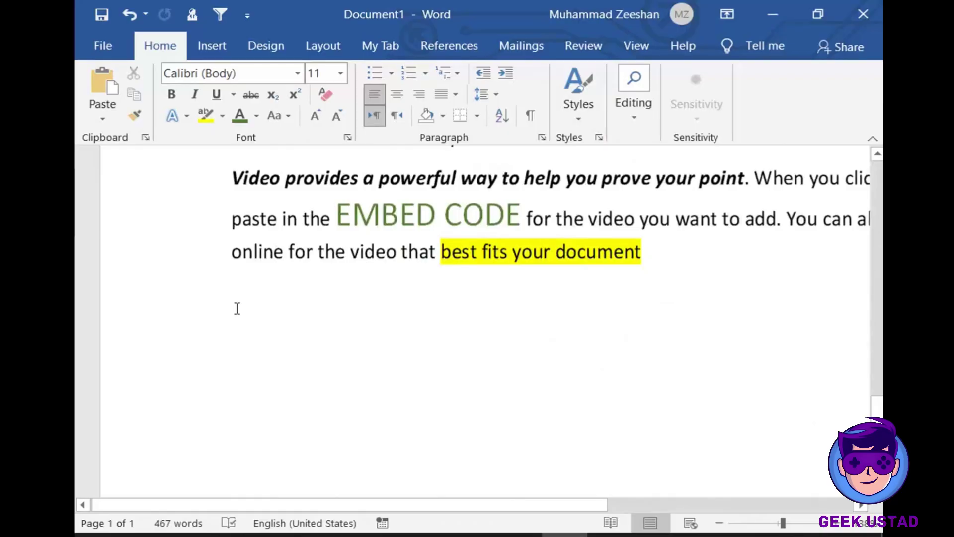
right_click(237, 306)
click(274, 131)
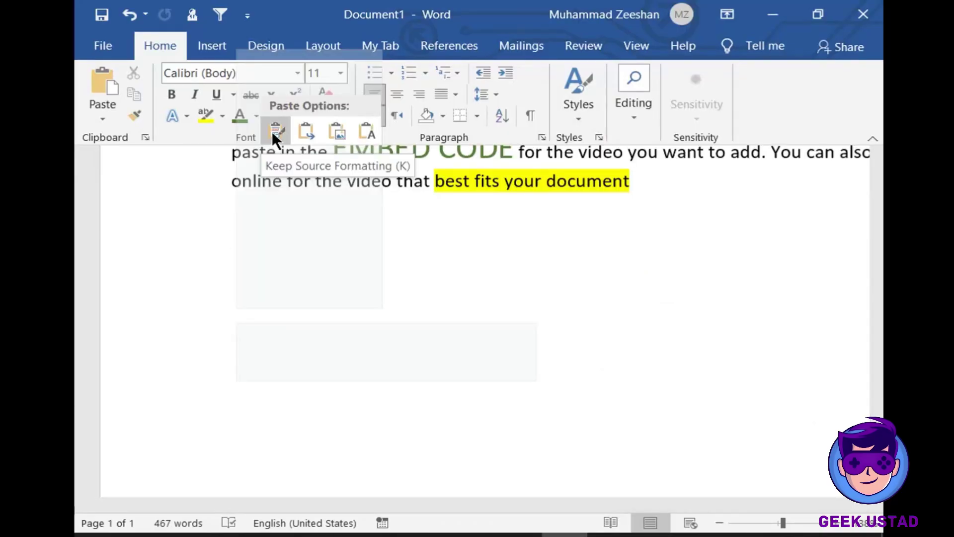
click(274, 132)
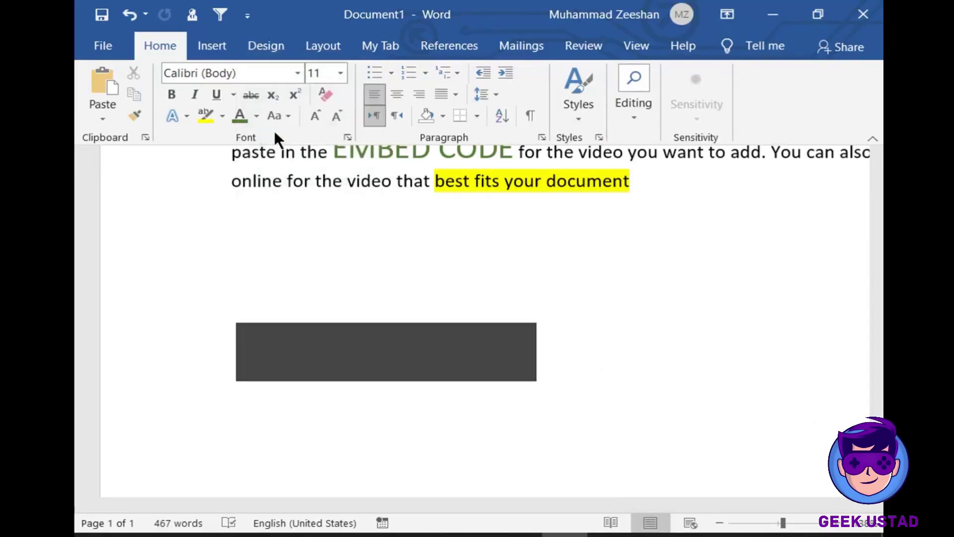
scroll(639, 389, up, 3)
scroll(639, 389, down, 5)
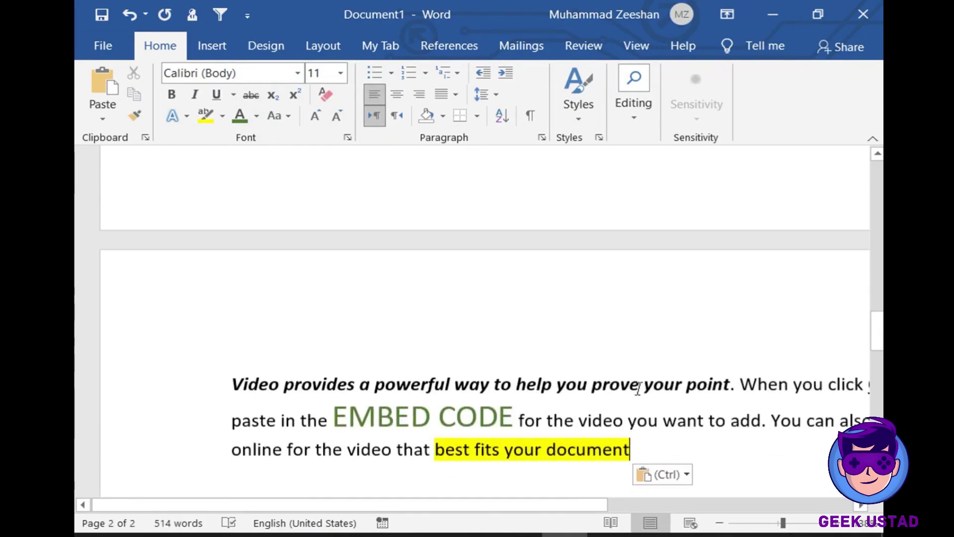
scroll(639, 389, up, 2)
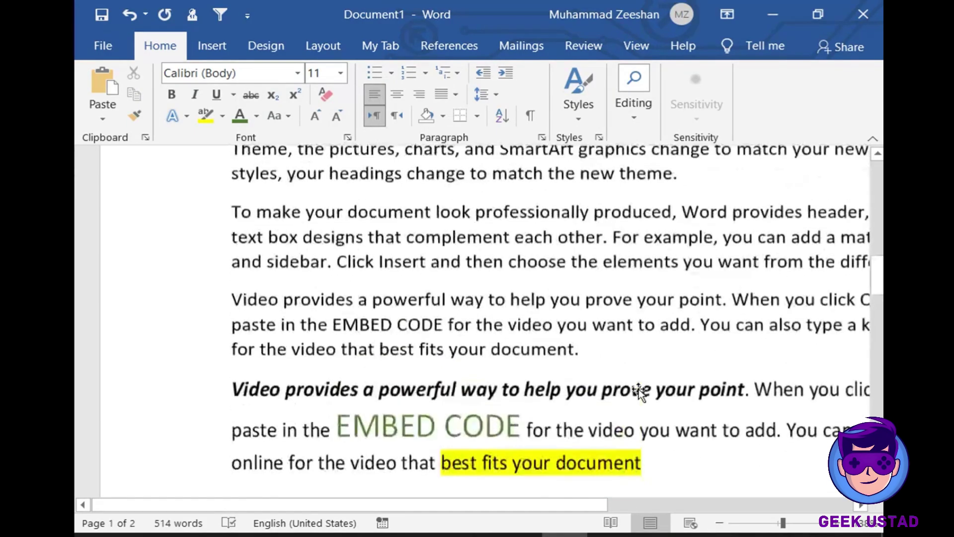
scroll(640, 389, down, 10)
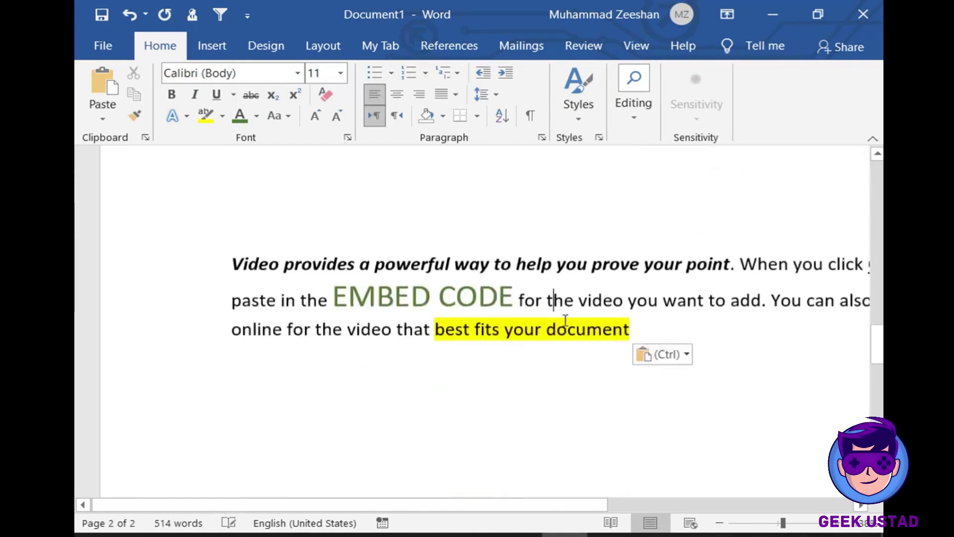
drag(566, 505, 629, 522)
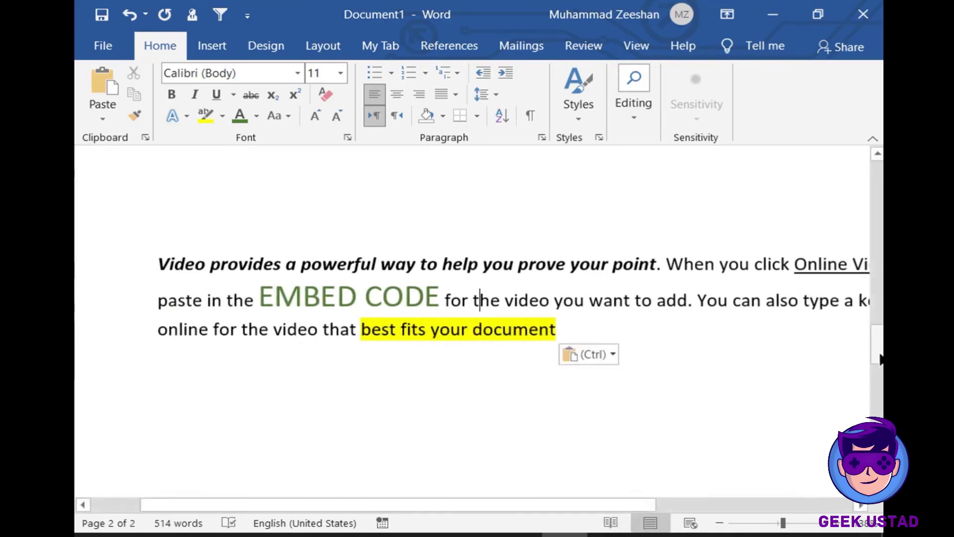
Cut the whole formatted first paragraph, including its final period, from the start of the document
drag(877, 345, 866, 163)
drag(149, 301, 589, 365)
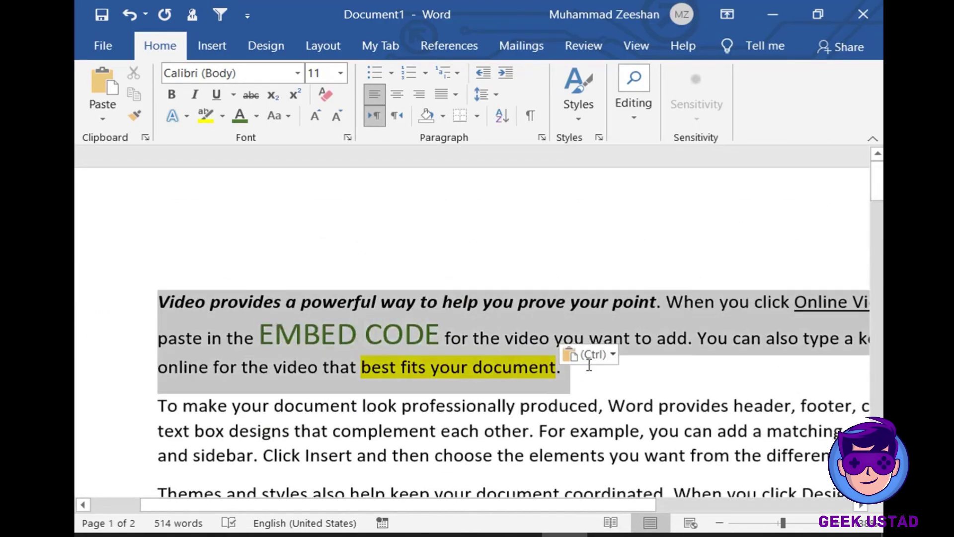
right_click(405, 329)
click(445, 84)
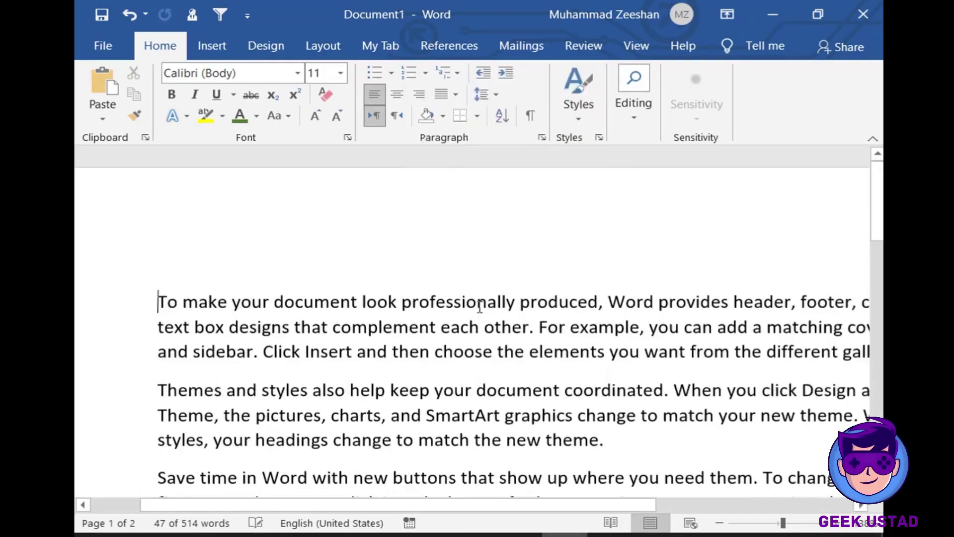
Paste the cut paragraph two lines below the document's last paragraph with Merge Formatting
scroll(464, 379, down, 15)
scroll(467, 372, up, 15)
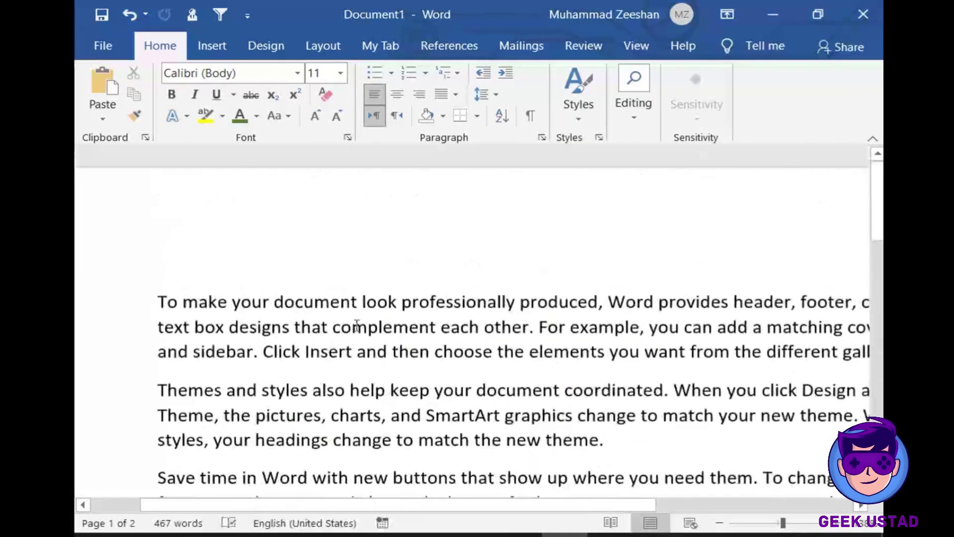
scroll(447, 374, down, 15)
scroll(418, 374, down, 3)
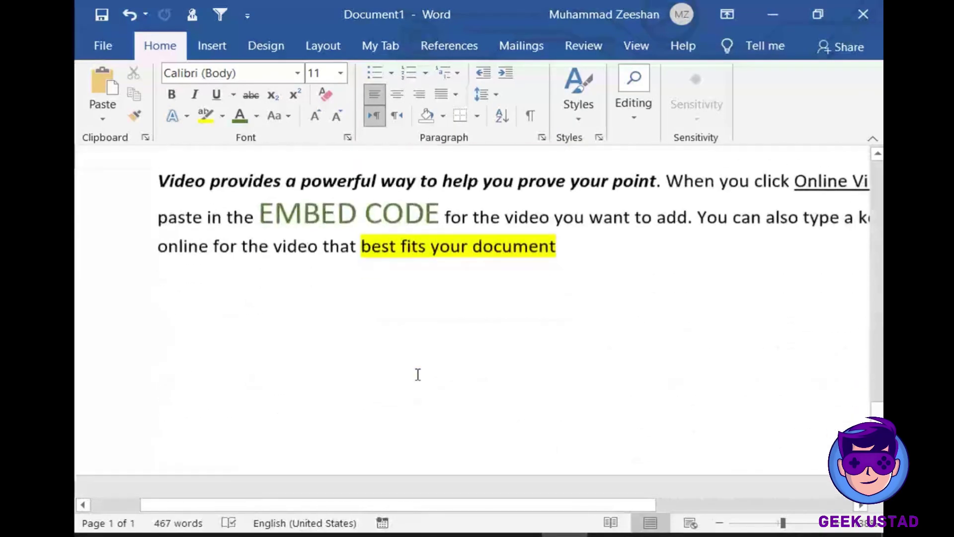
click(591, 252)
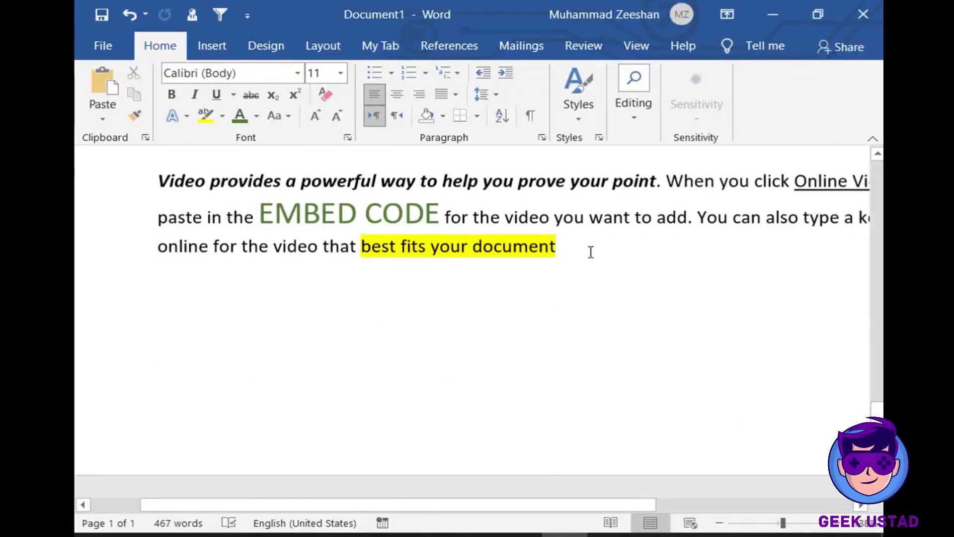
key(Return)
key(Return)
right_click(170, 318)
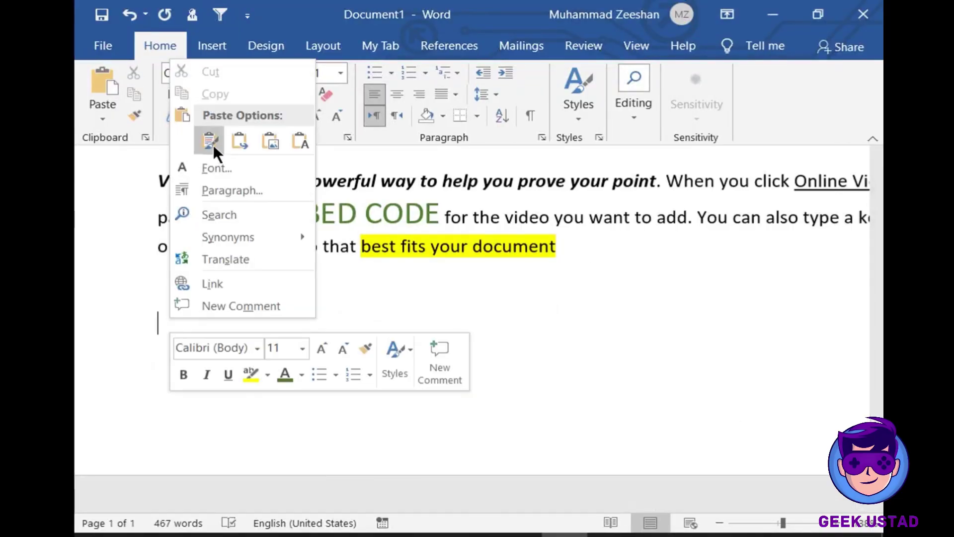
click(242, 138)
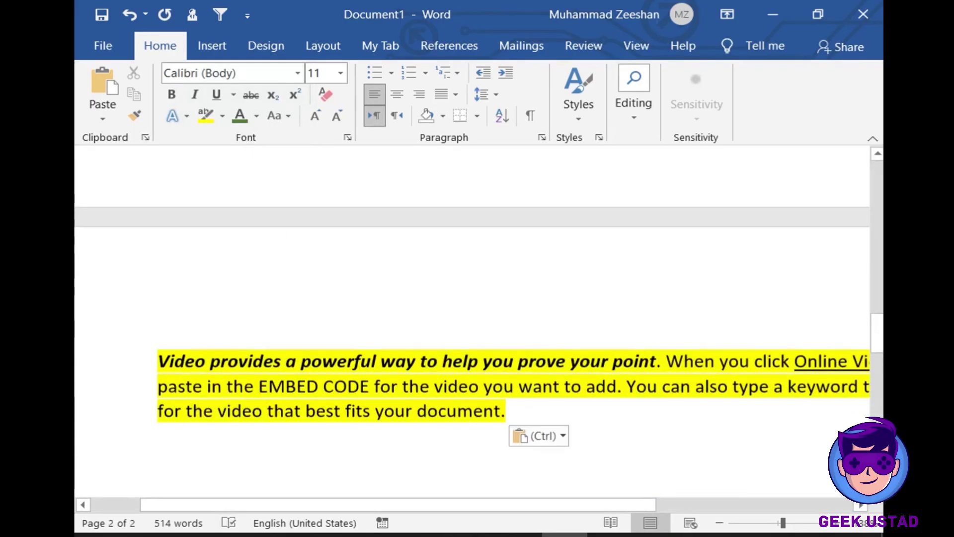
Review the paste options offered for the pasted paragraph and compare its text with the source-formatted paragraph on the previous page
drag(486, 504, 440, 521)
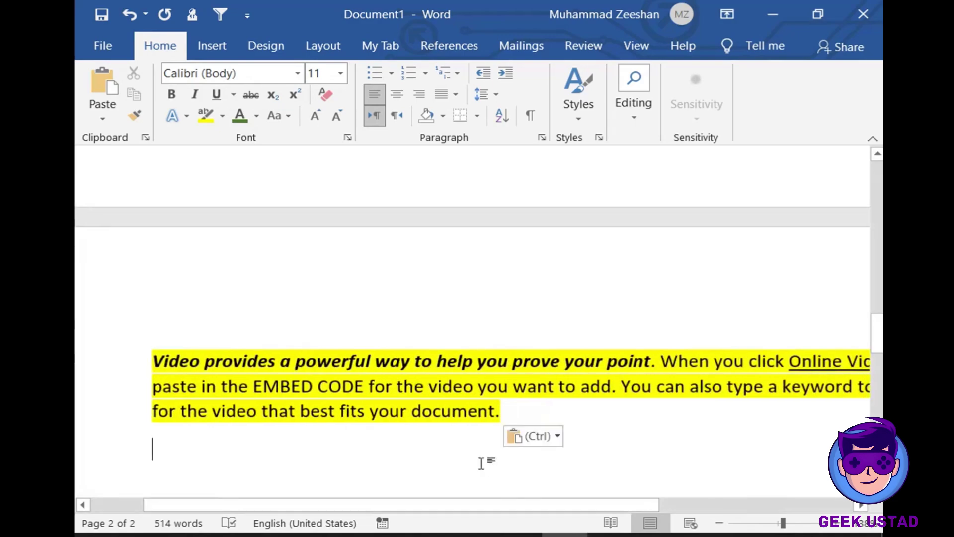
scroll(481, 463, down, 1)
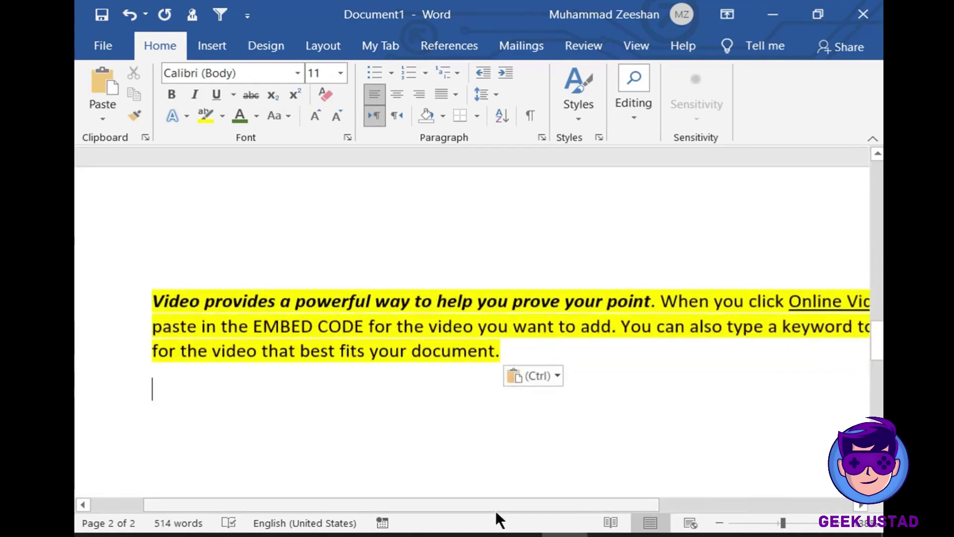
mouse_move(510, 510)
mouse_down()
mouse_move(630, 514)
mouse_move(515, 497)
mouse_up()
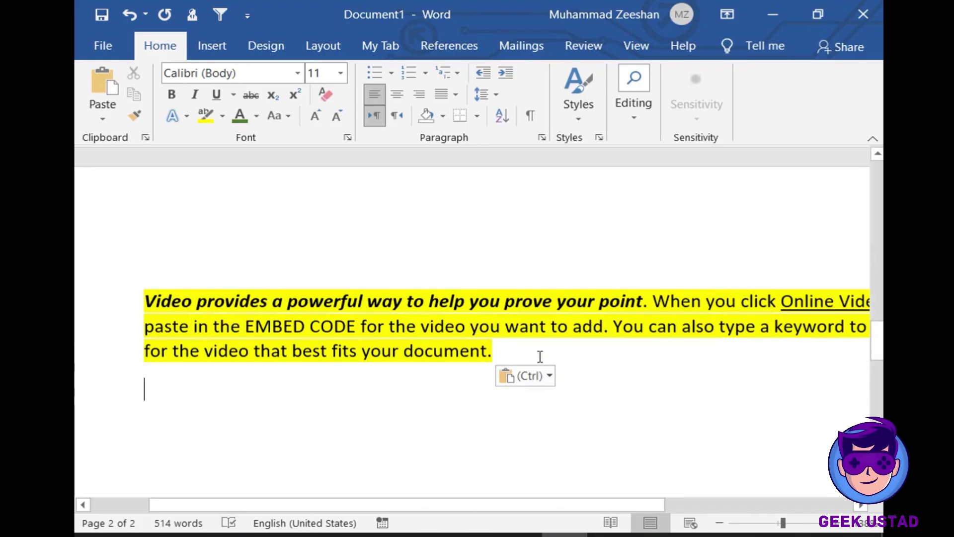
click(551, 376)
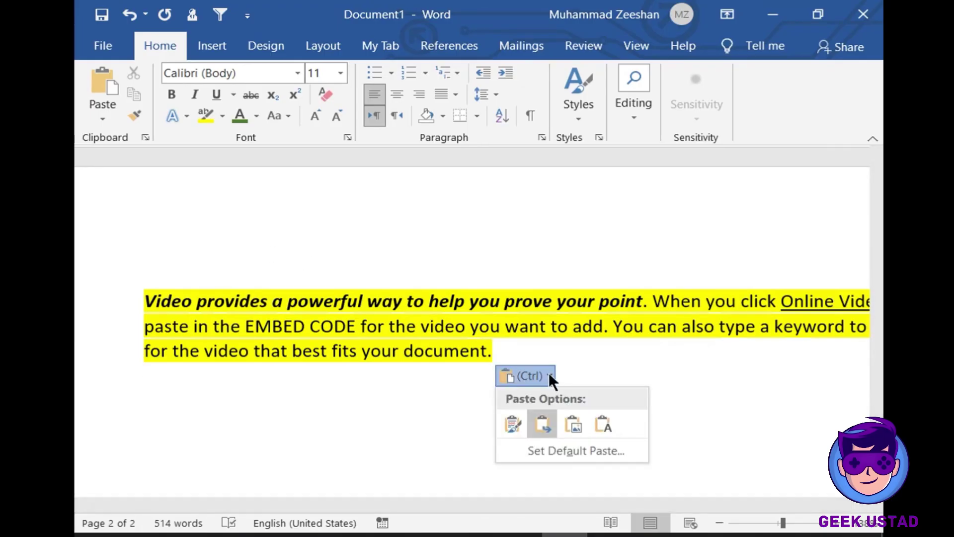
click(550, 375)
click(550, 376)
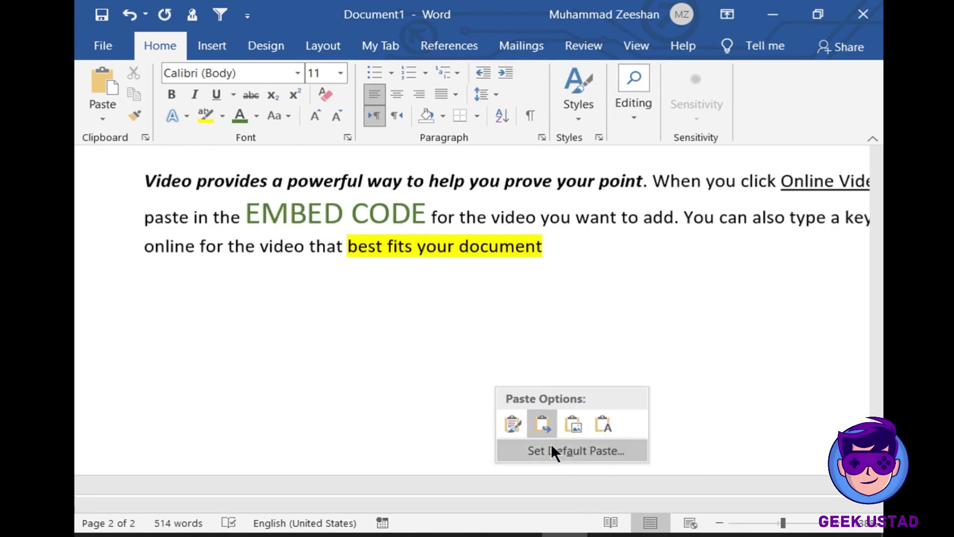
click(362, 330)
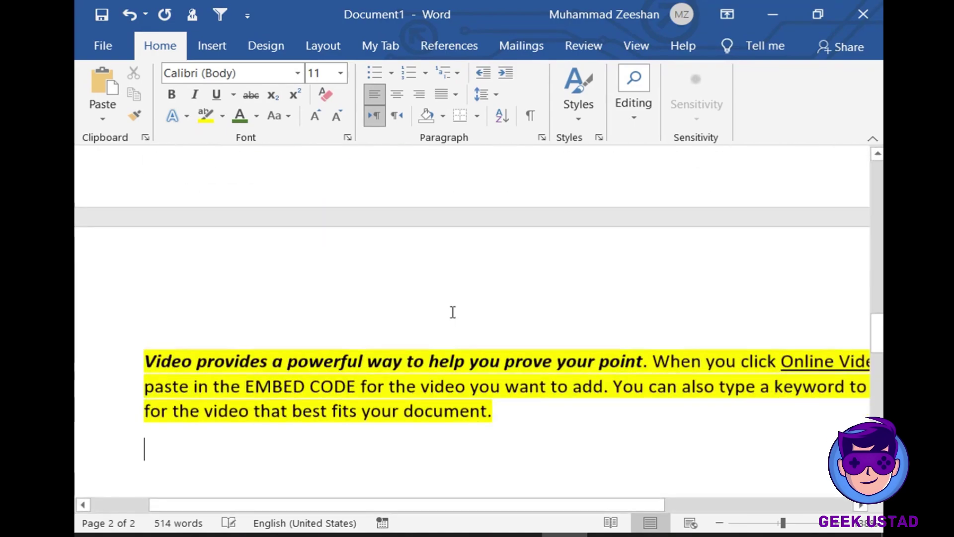
Return to the start of the document and open the Cut, copy, and paste settings in Word's advanced options
drag(877, 333, 868, 140)
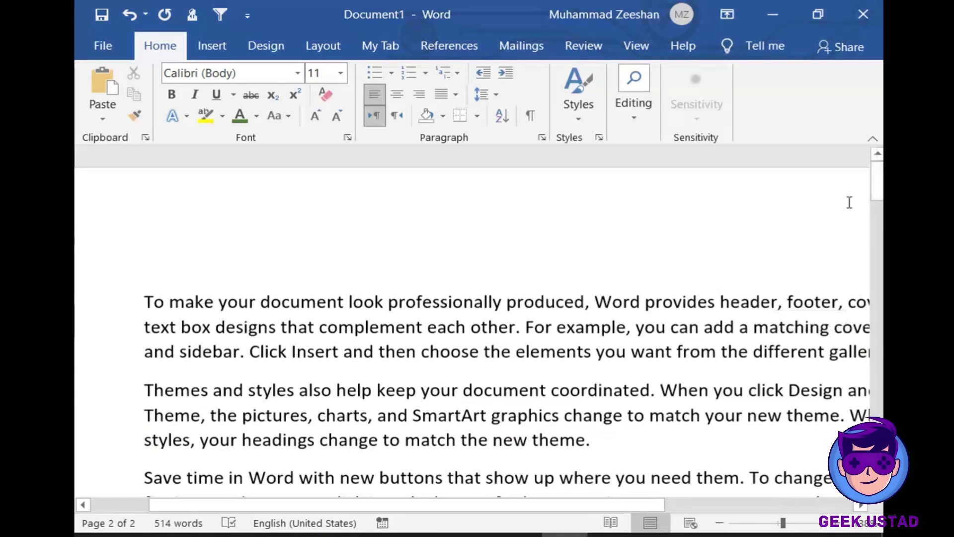
click(145, 302)
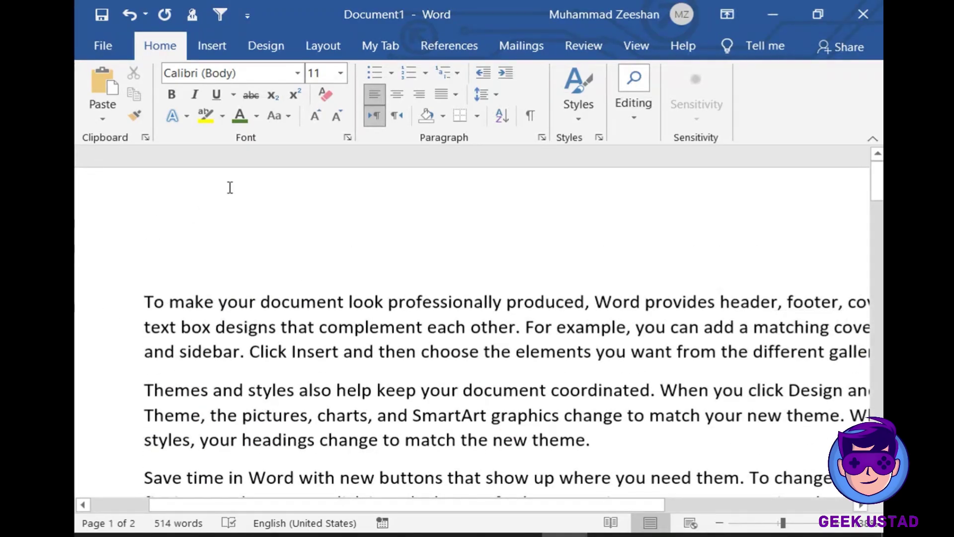
click(91, 48)
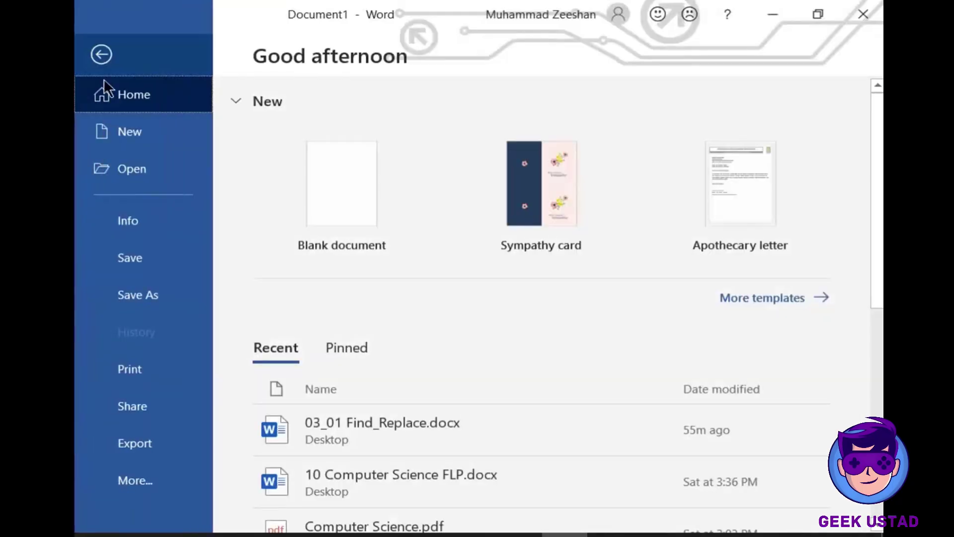
click(141, 481)
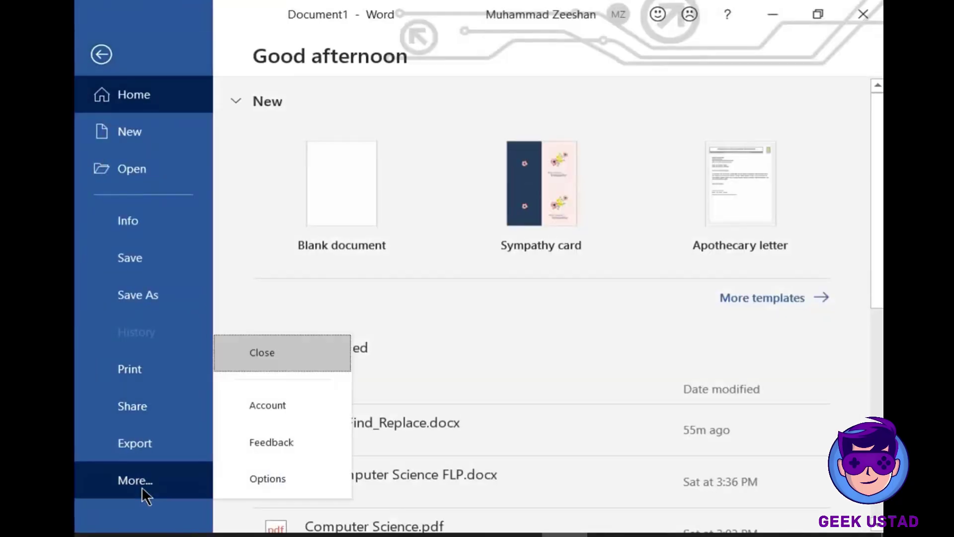
click(268, 479)
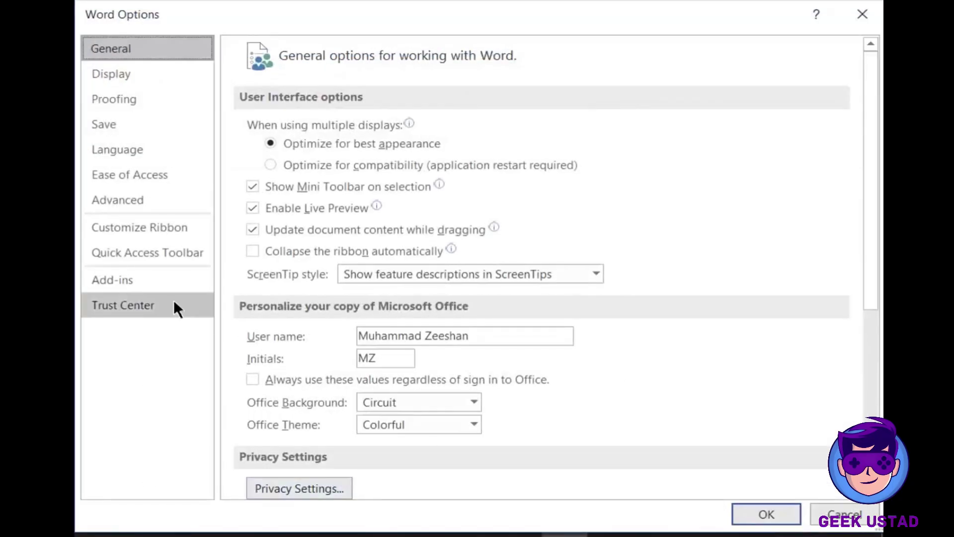
click(120, 200)
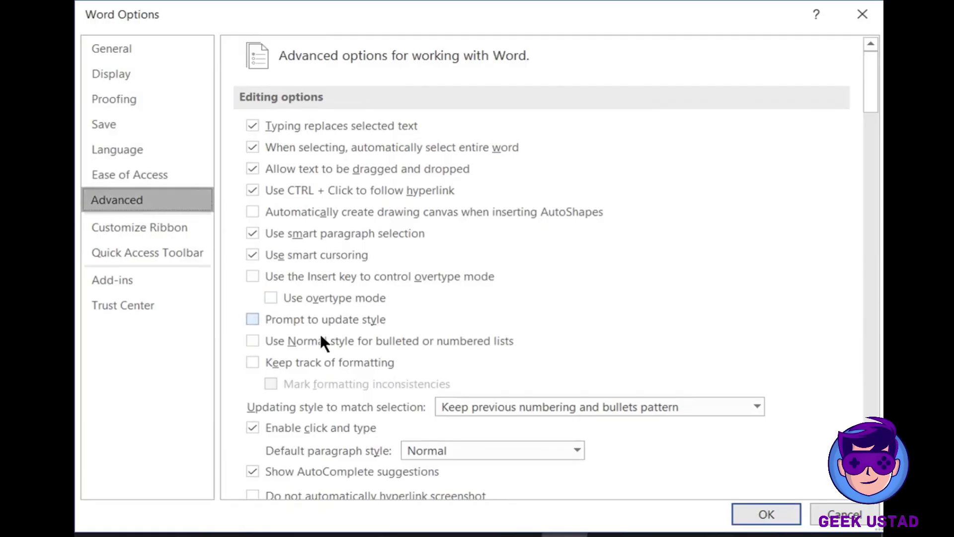
scroll(329, 351, down, 2)
scroll(329, 351, down, 6)
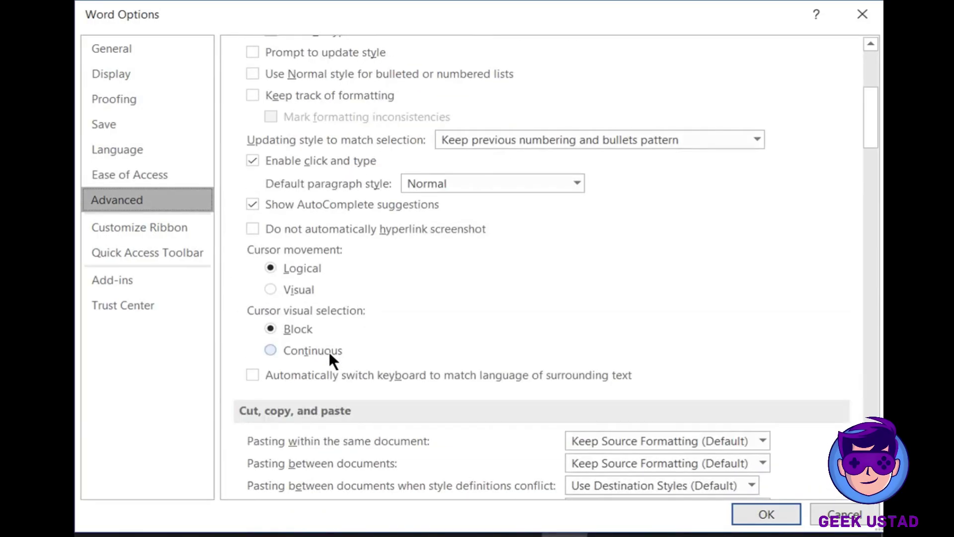
scroll(329, 351, down, 3)
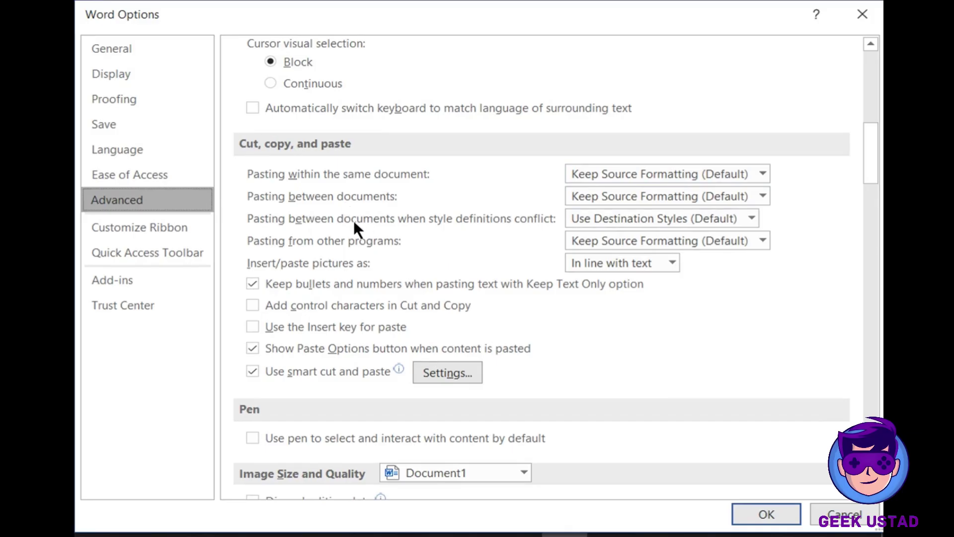
Review the default paste choices for pasting between documents, with conflicting style definitions, and from other programs
click(760, 191)
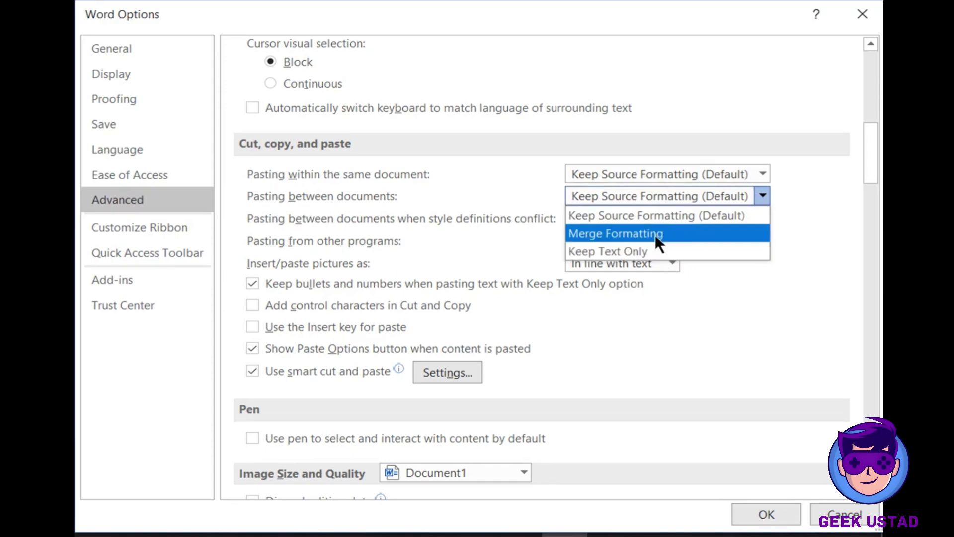
click(464, 240)
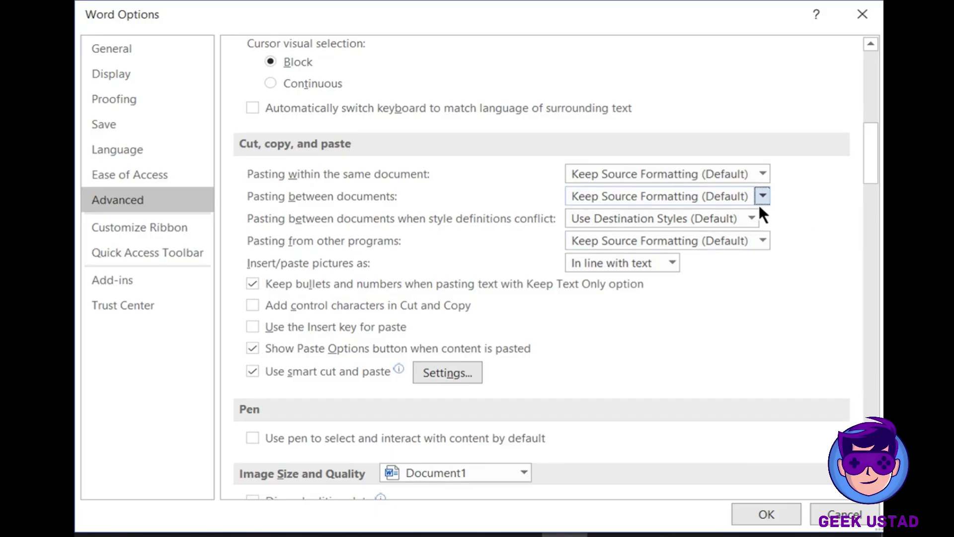
click(751, 218)
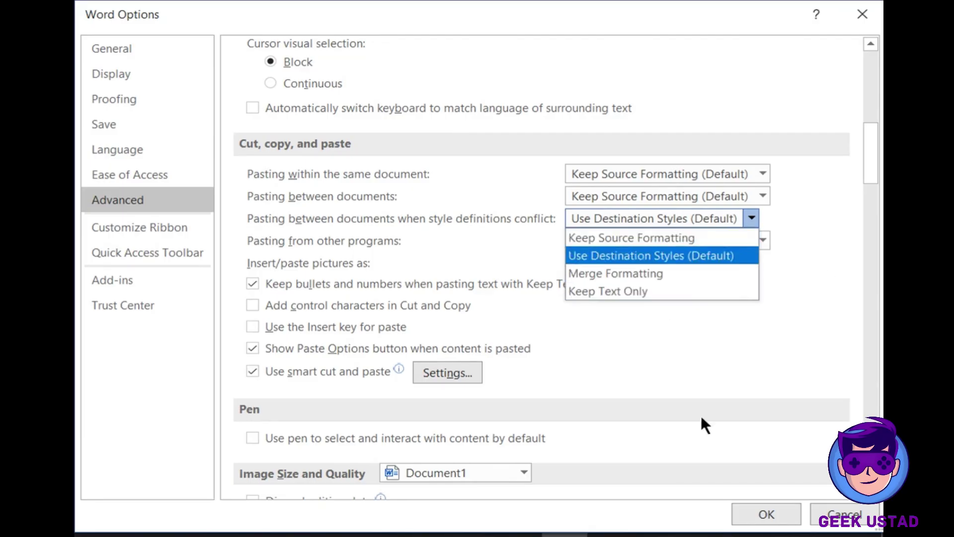
click(821, 322)
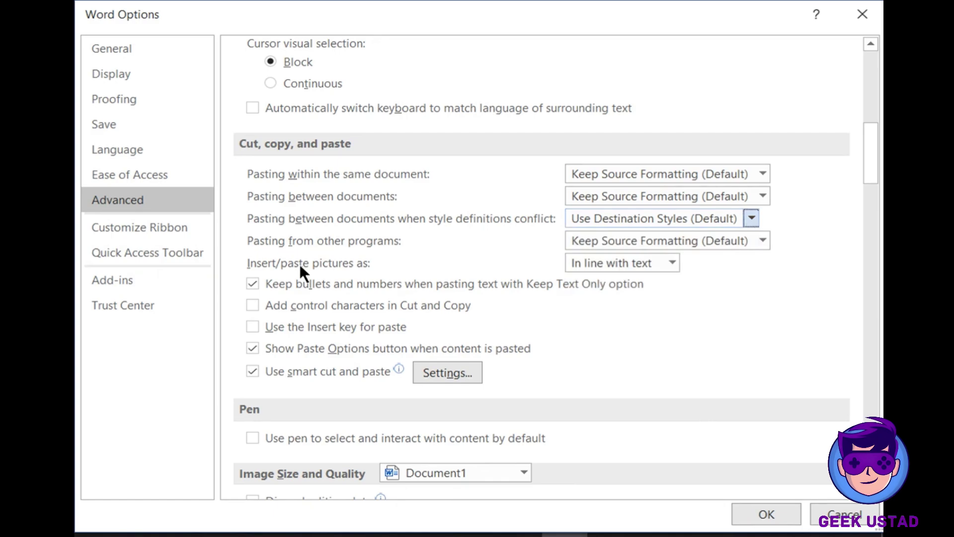
click(761, 241)
click(761, 241)
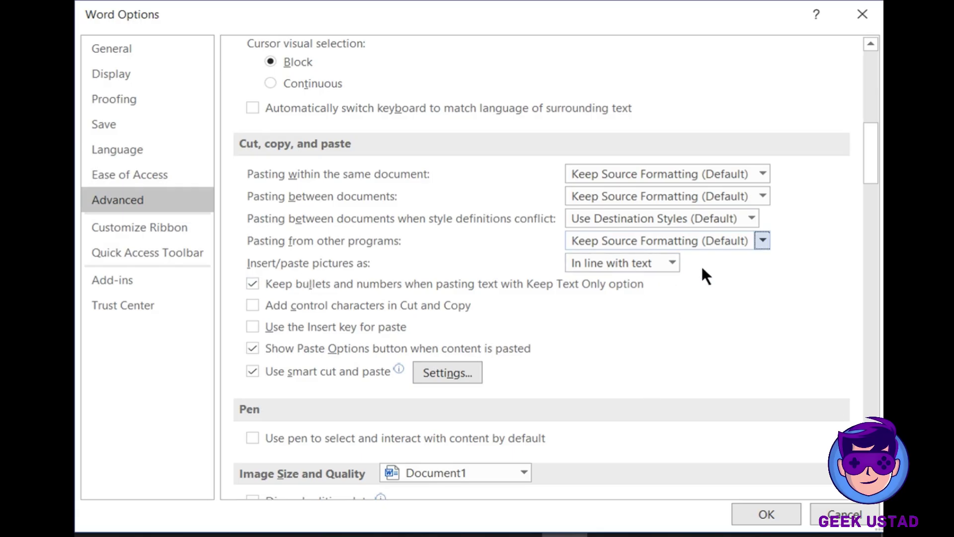
Examine the text wrapping choices for inserted or pasted pictures and the option to keep bullets and numbers with Keep Text Only
click(670, 264)
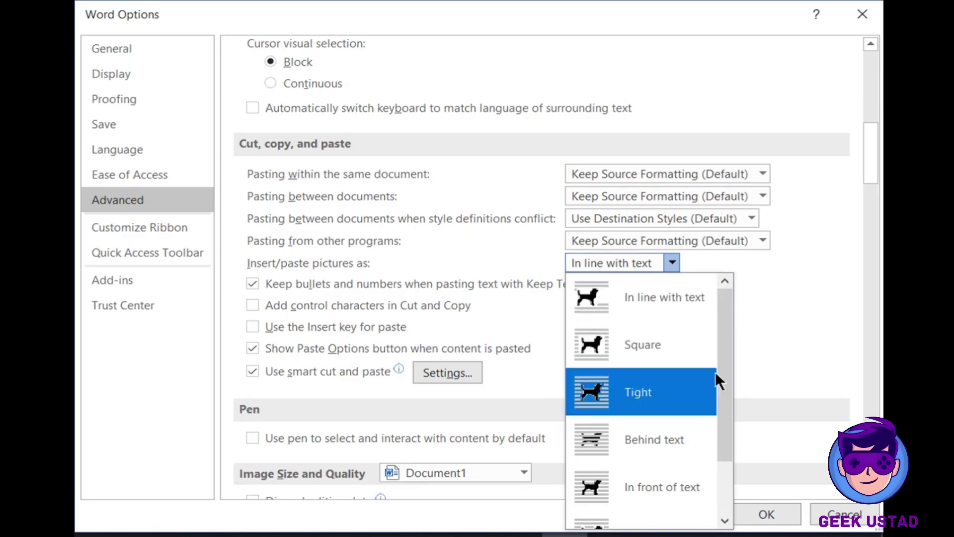
drag(733, 380, 740, 443)
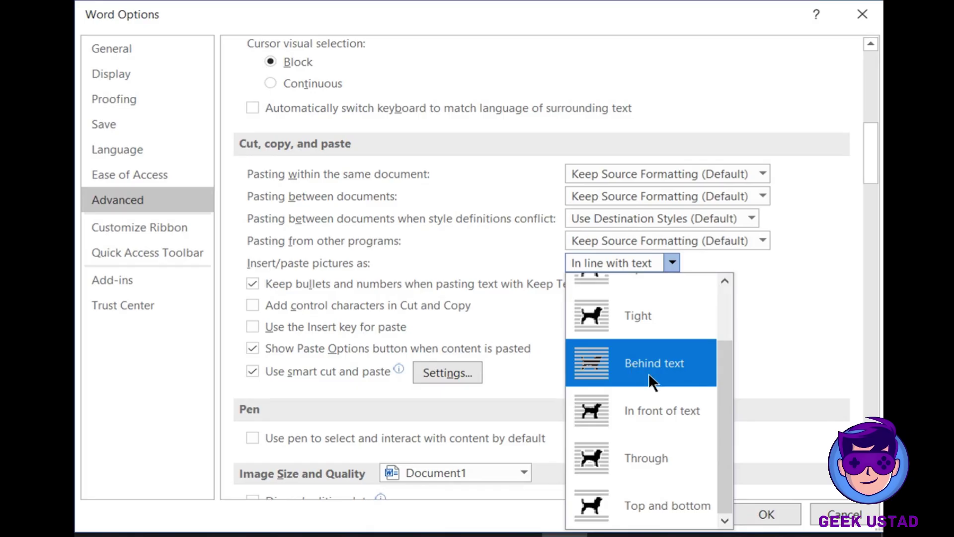
click(827, 354)
scroll(827, 354, down, 1)
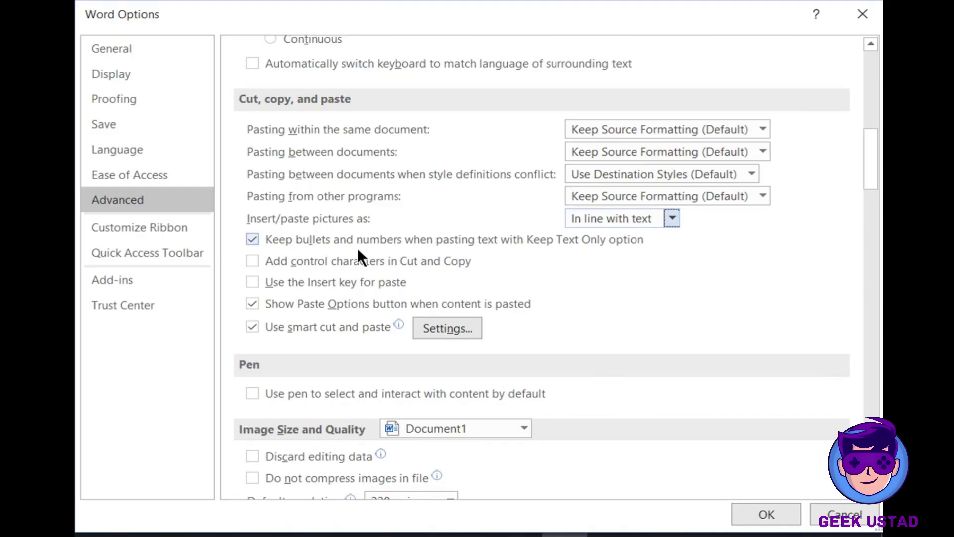
click(251, 237)
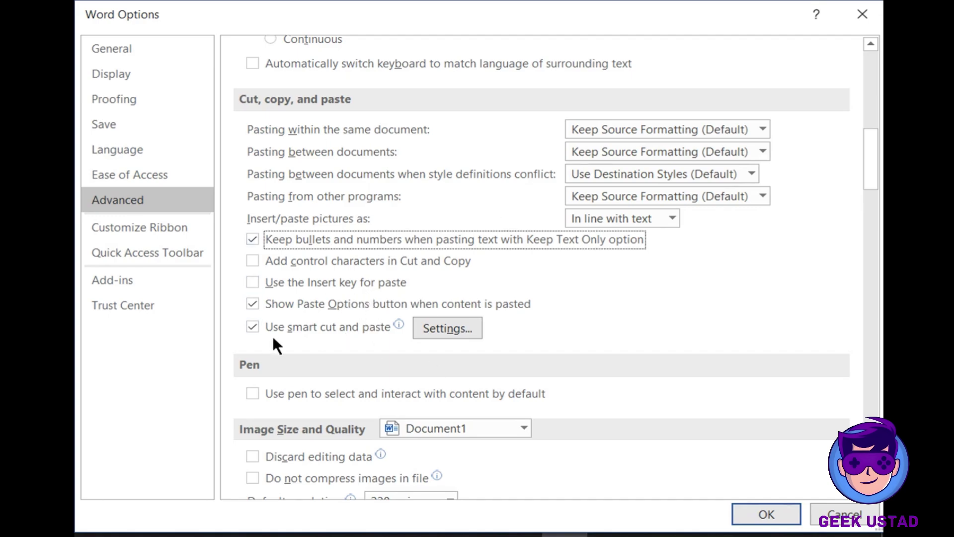
Examine the smart cut and paste settings and their default option sets, and close Word Options
click(435, 324)
drag(414, 123, 367, 64)
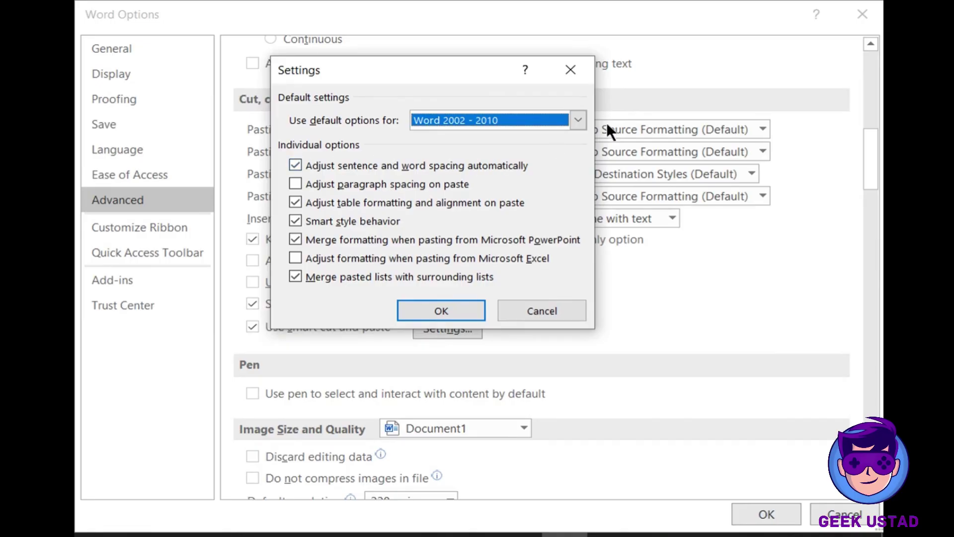
click(578, 120)
click(582, 115)
click(472, 311)
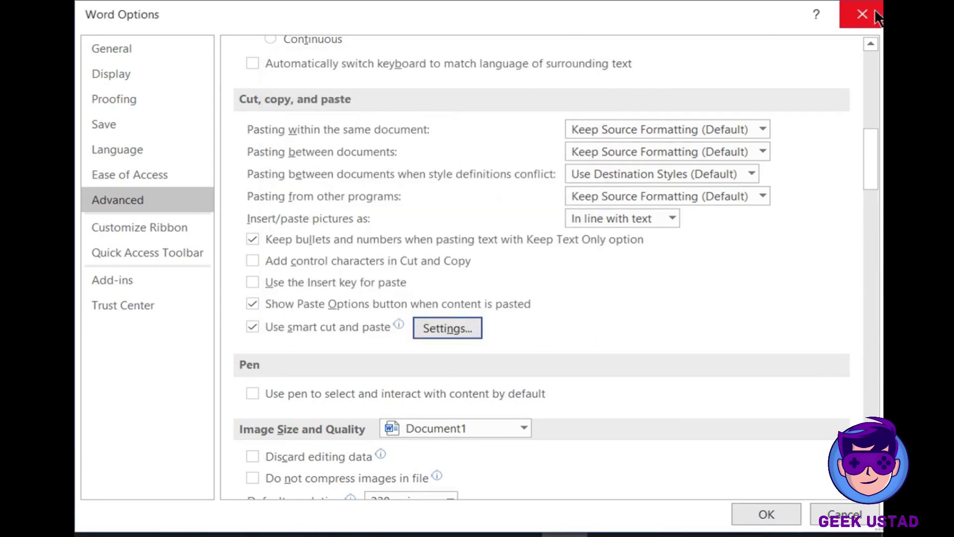
click(862, 14)
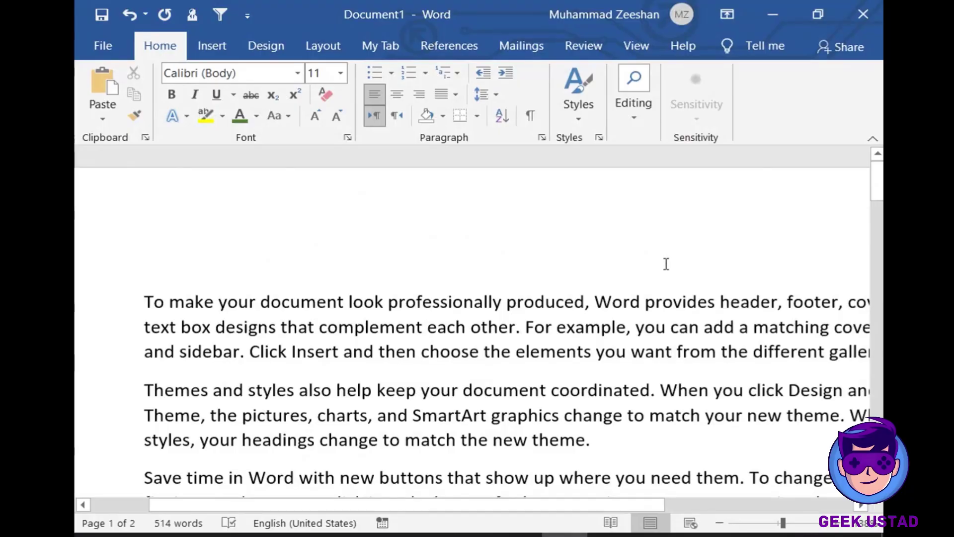
Copy the whole last formatted paragraph on the first page, the one ending in the highlighted "best fits your document"
scroll(666, 263, down, 5)
scroll(665, 263, up, 5)
drag(877, 183, 877, 216)
scroll(400, 432, down, 10)
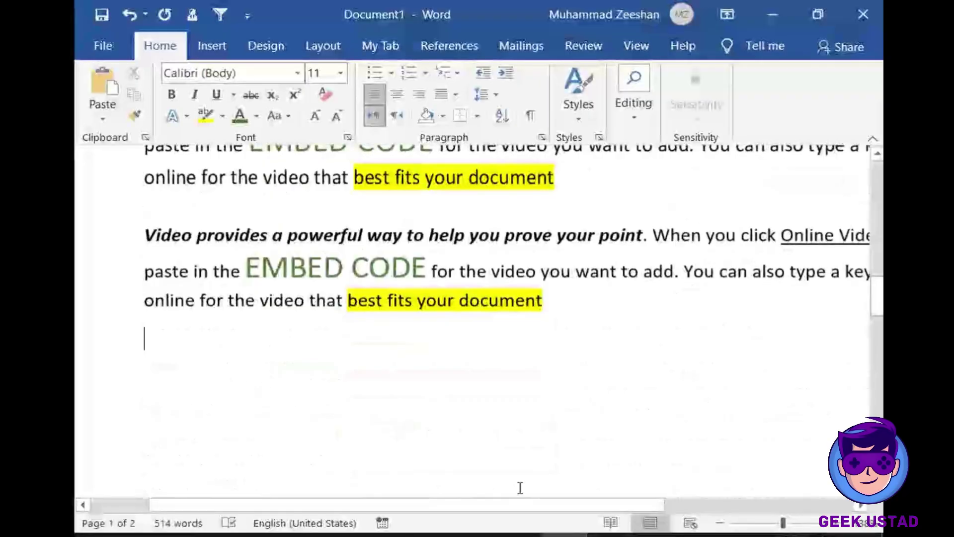
scroll(172, 223, up, 3)
scroll(172, 223, up, 5)
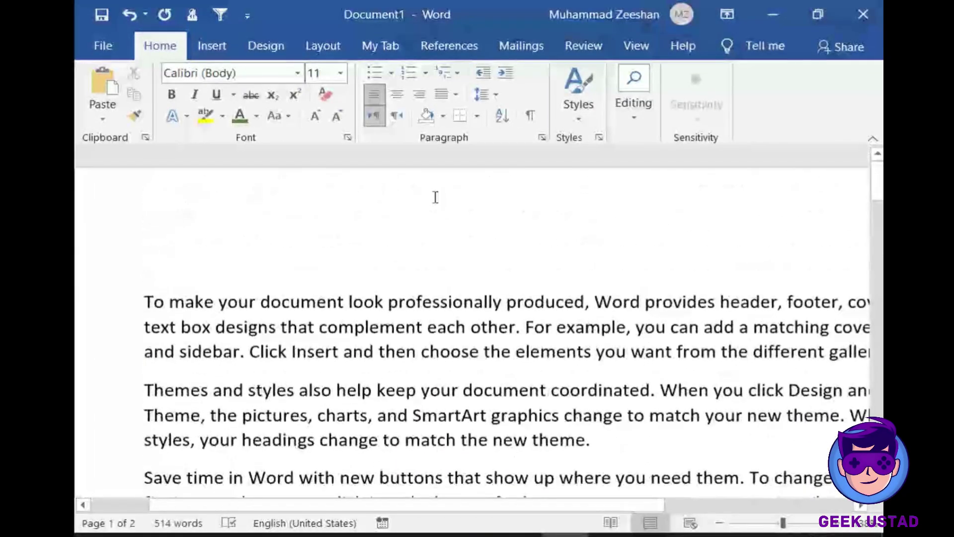
scroll(428, 224, down, 2)
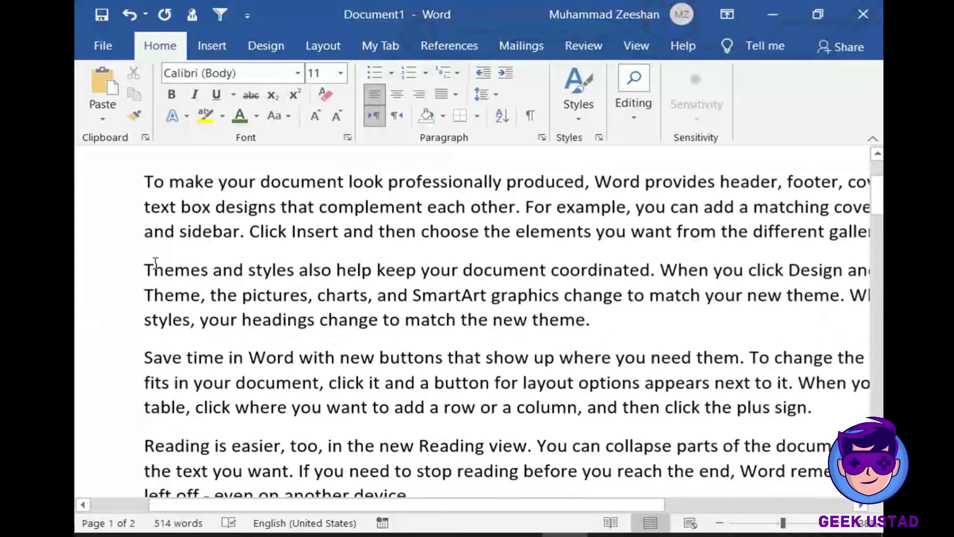
drag(148, 270, 171, 270)
scroll(213, 290, down, 10)
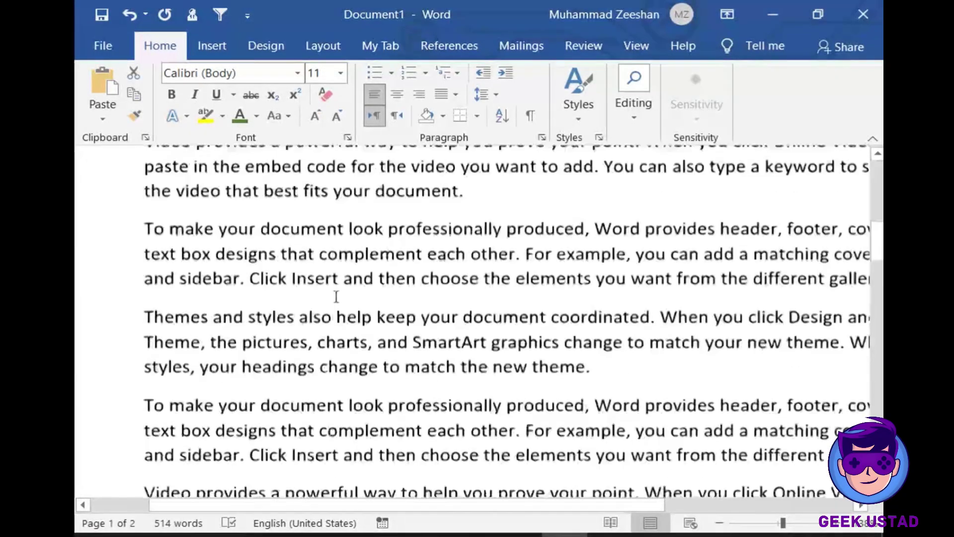
key(ctrl+v)
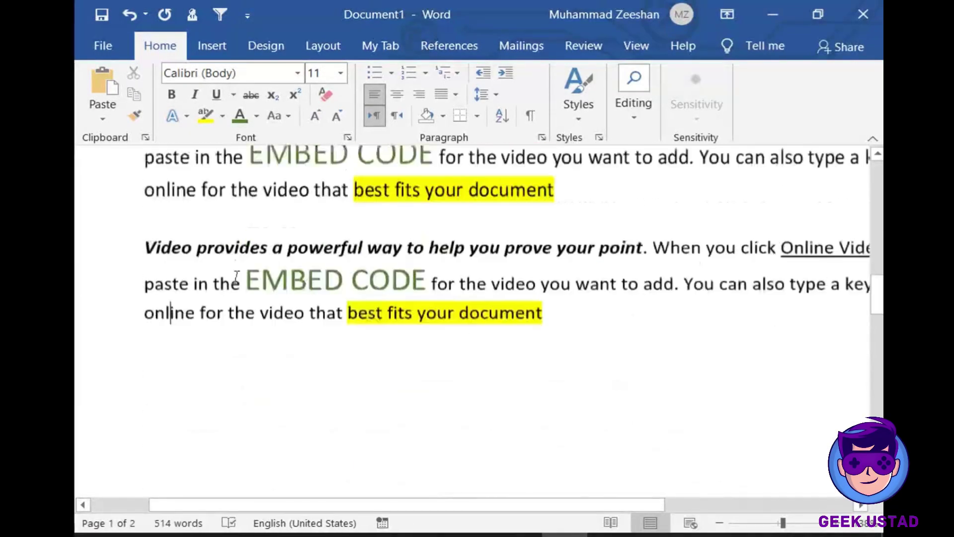
triple_click(351, 300)
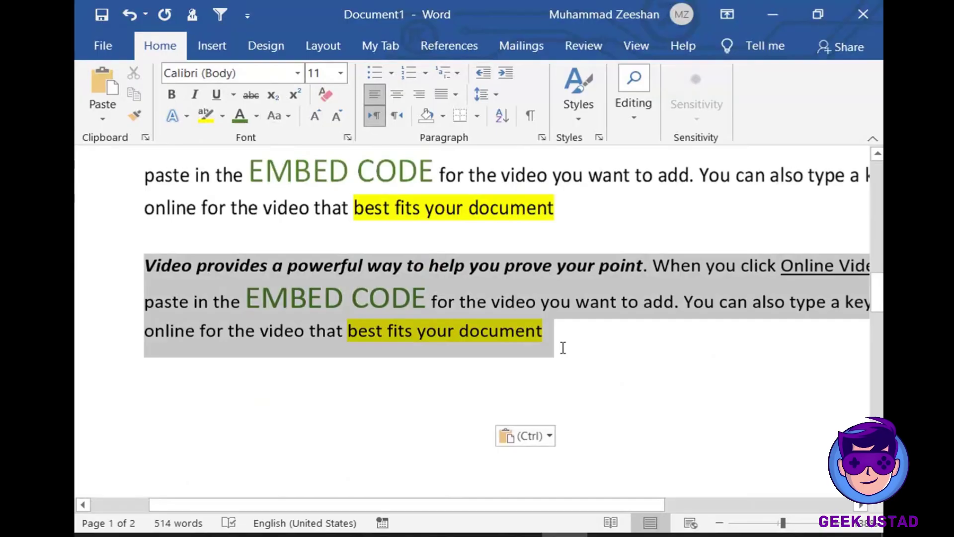
right_click(338, 309)
click(428, 89)
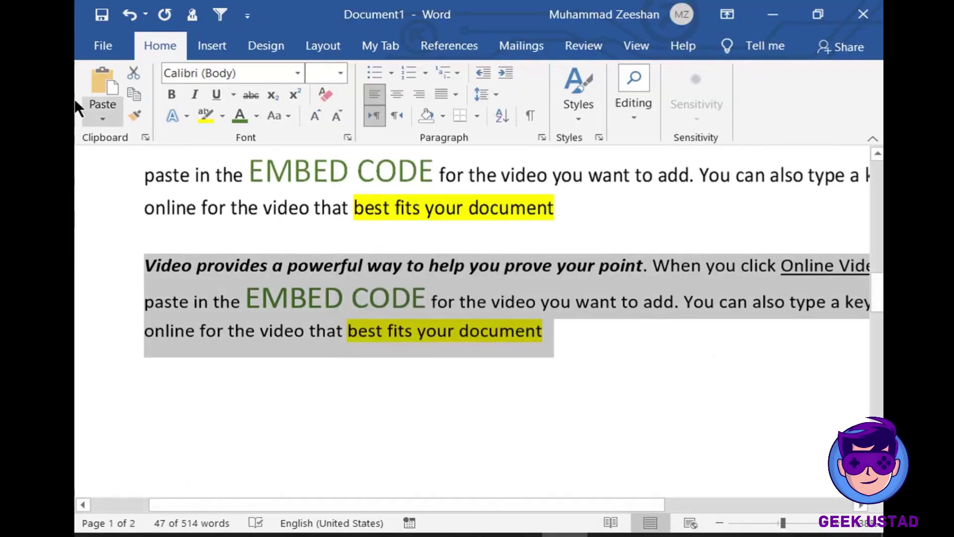
Create a new blank document
click(99, 47)
click(142, 143)
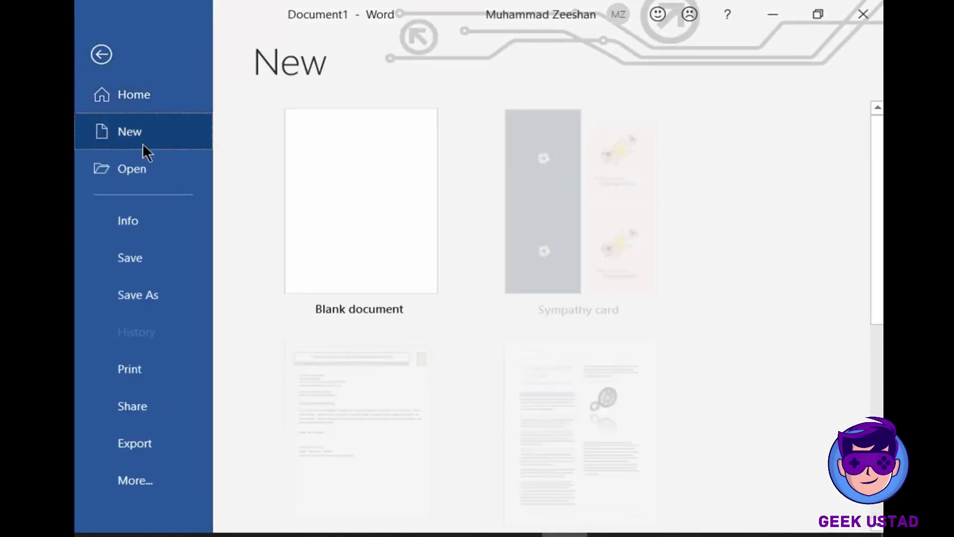
click(321, 208)
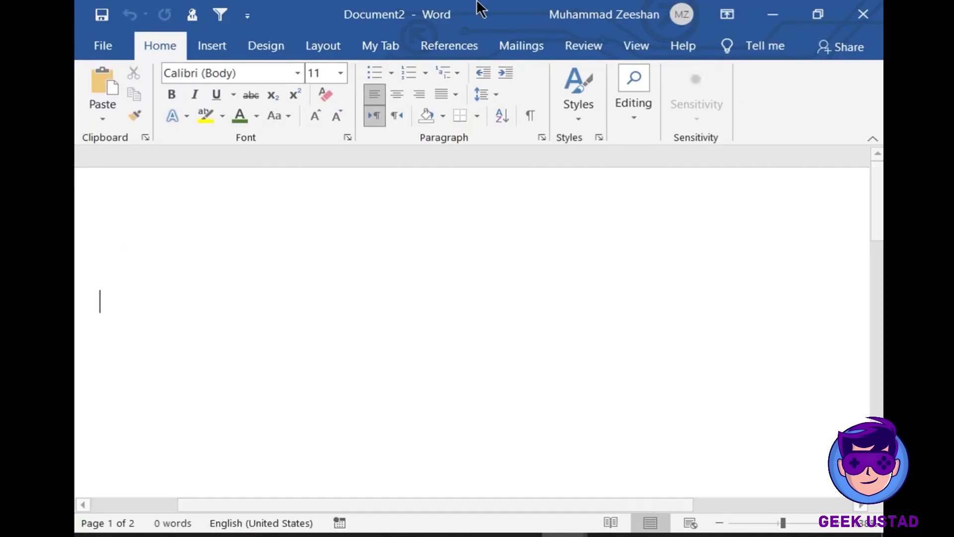
Paste the copied paragraph into the blank Document2 with Keep Source Formatting, previewing the other paste options first
mouse_move(562, 533)
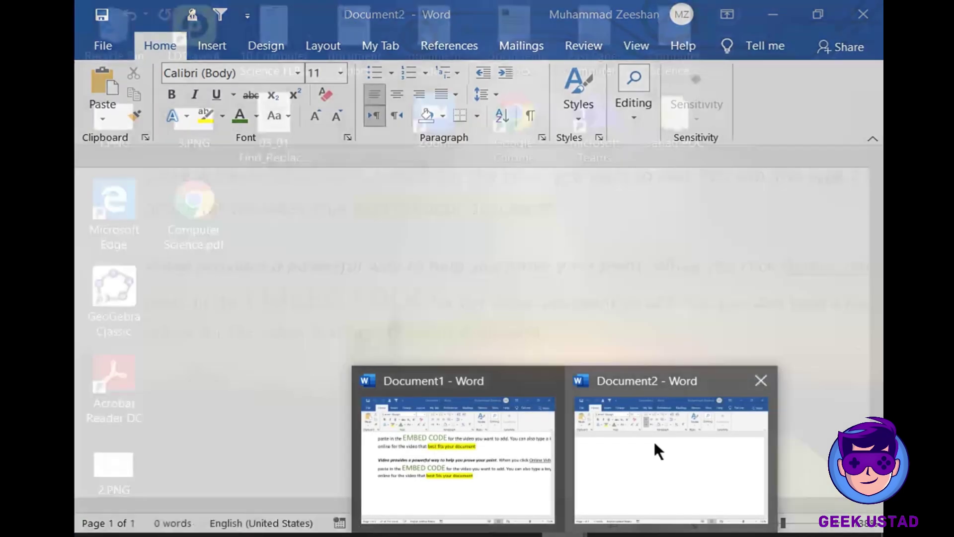
click(654, 441)
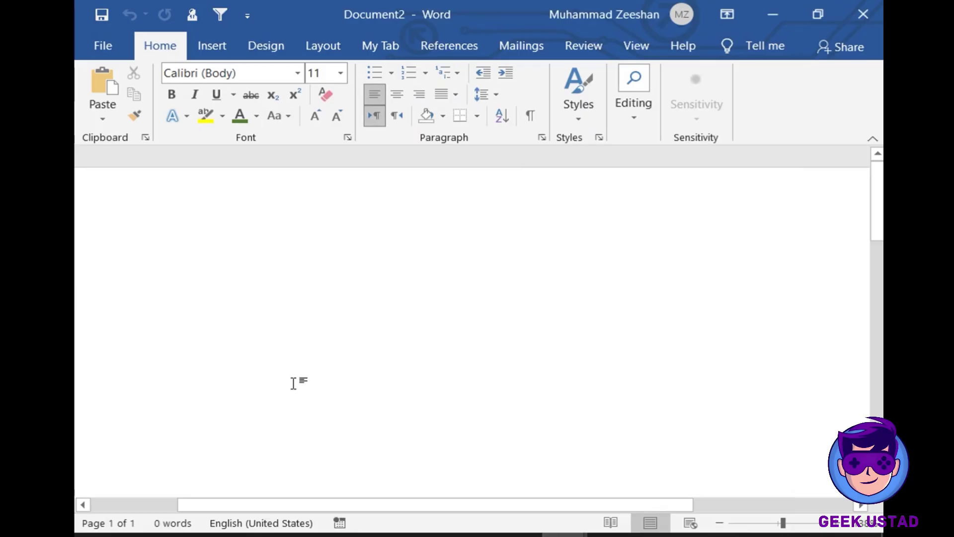
right_click(240, 303)
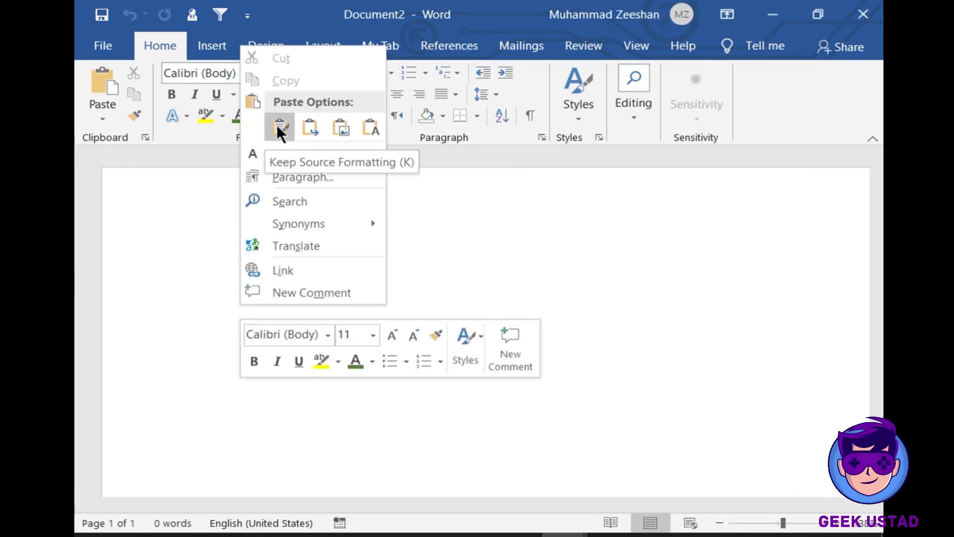
click(318, 129)
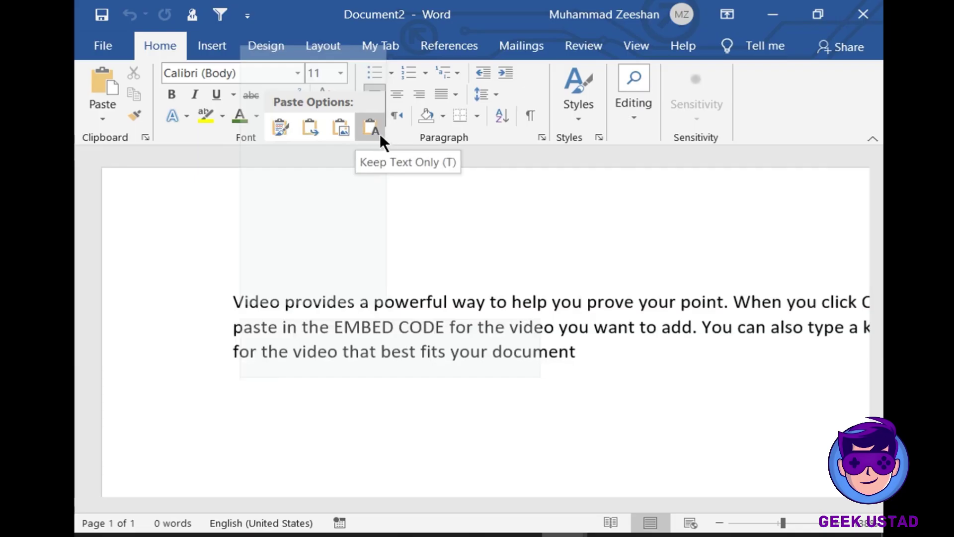
click(282, 123)
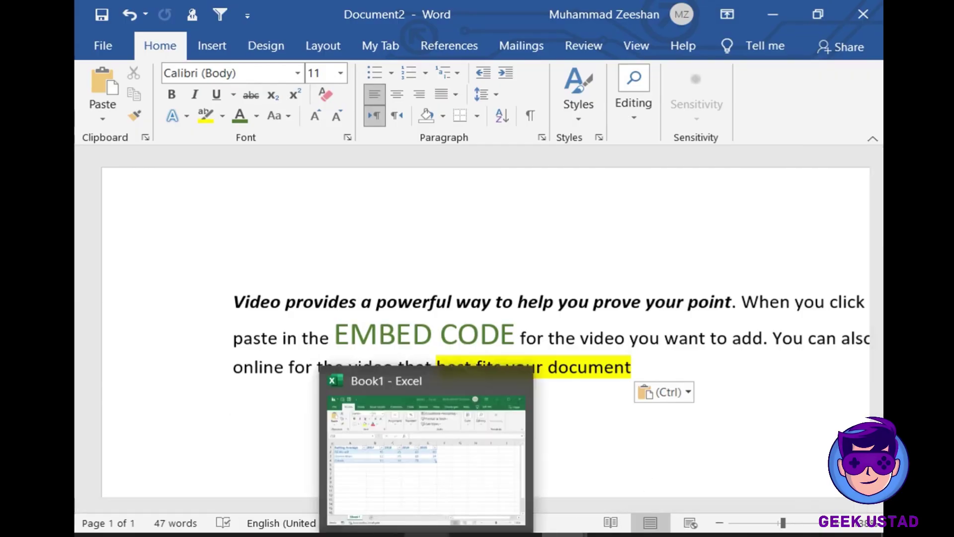
Switch to the Book1 workbook in Excel and copy the whole Batting Average table, A1:E4, including its header row
click(374, 469)
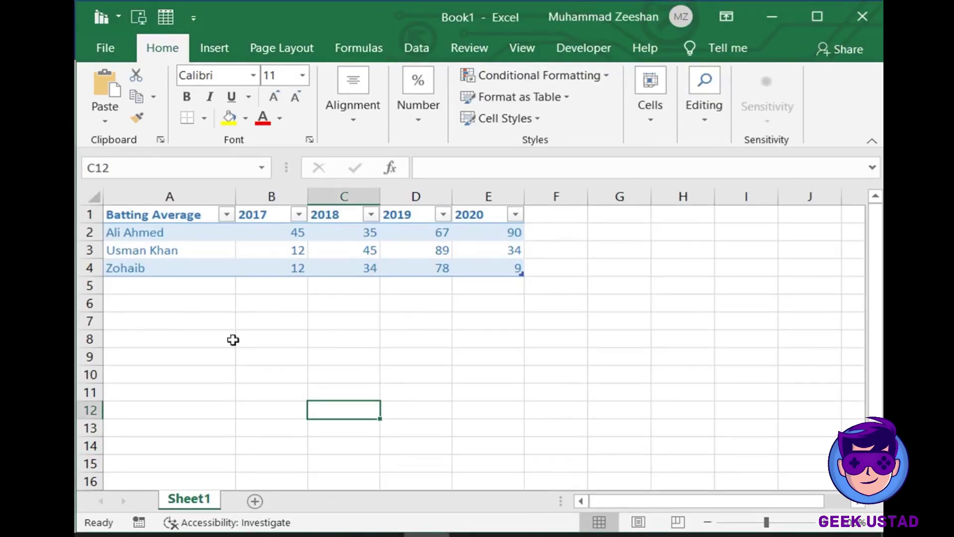
click(128, 343)
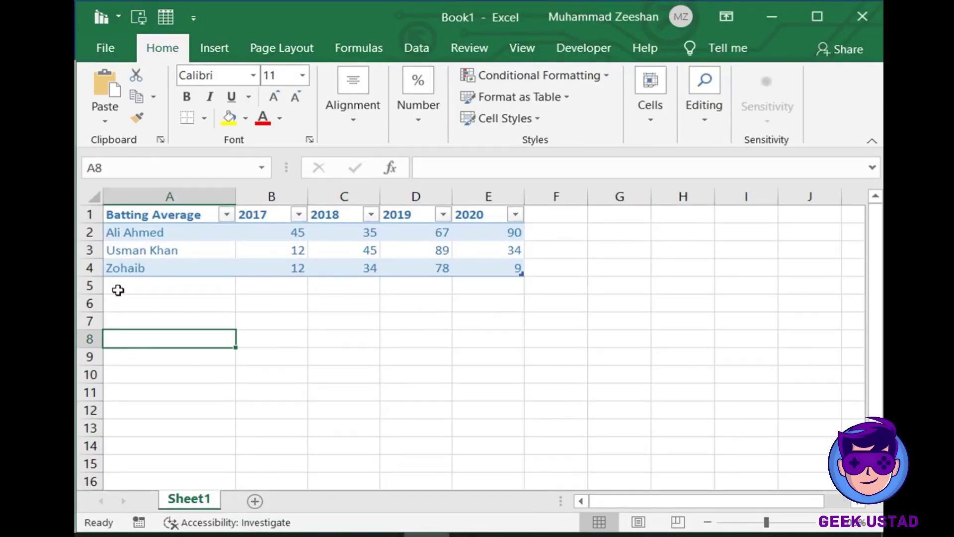
click(190, 231)
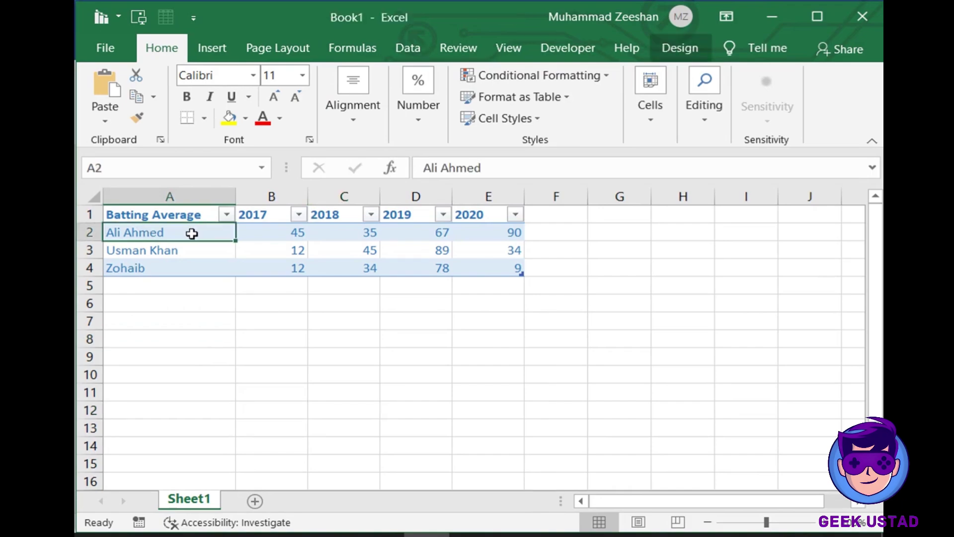
click(201, 249)
click(212, 268)
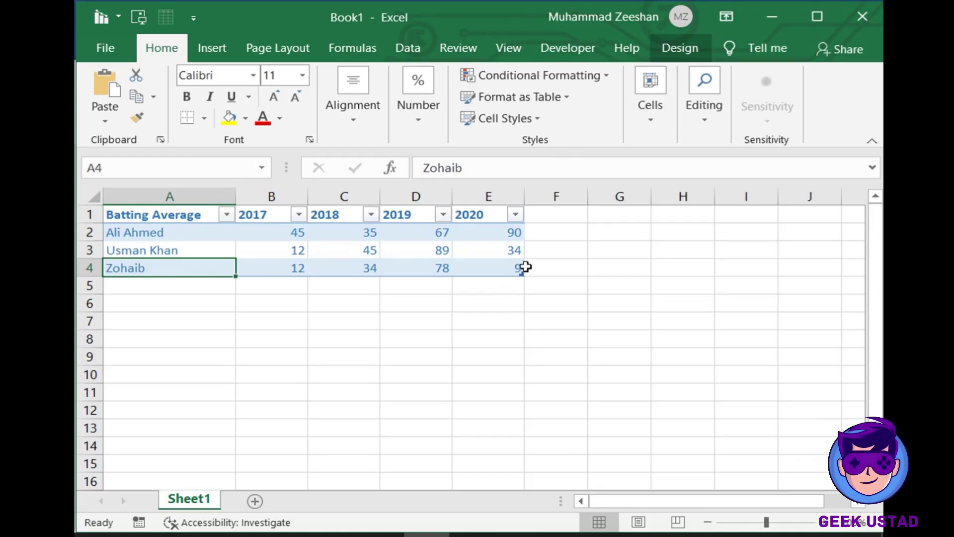
drag(525, 267, 170, 215)
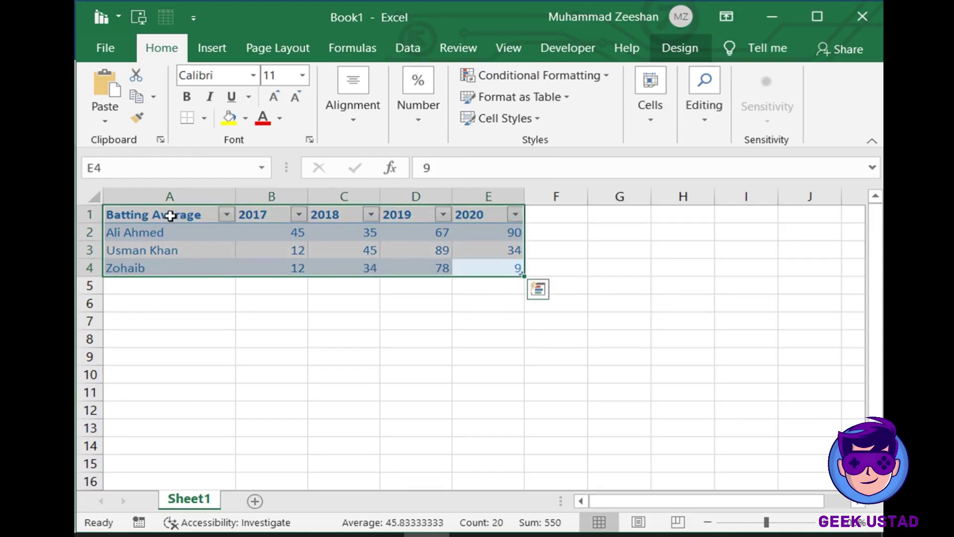
right_click(171, 215)
click(230, 98)
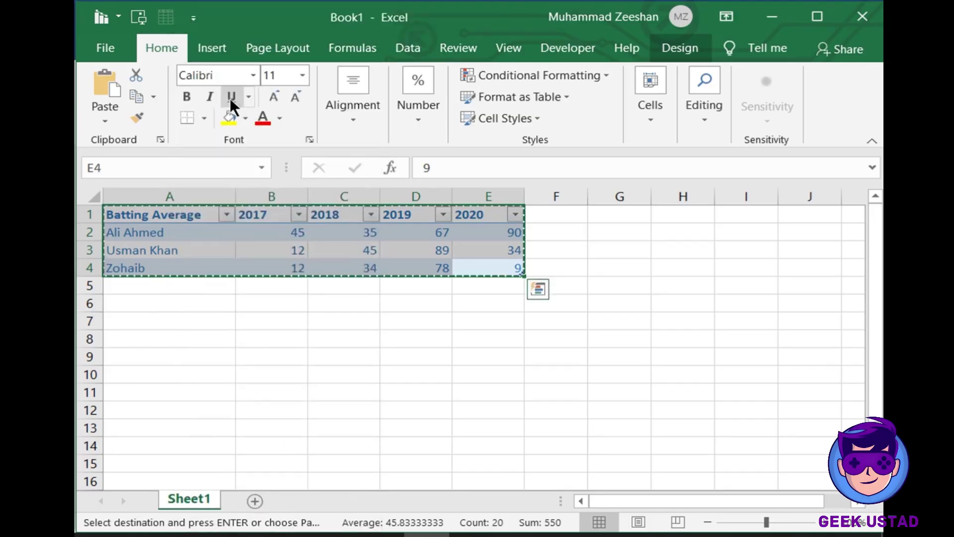
Switch back to Document2 in Word, paste the Batting Average table below the paragraph with its source formatting, and add an empty line beneath it
click(564, 535)
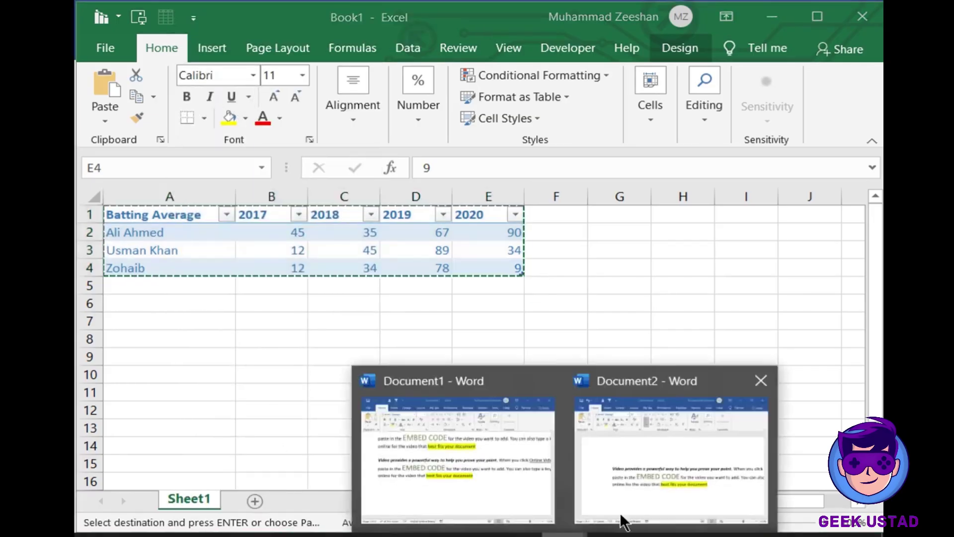
click(624, 522)
scroll(305, 207, down, 3)
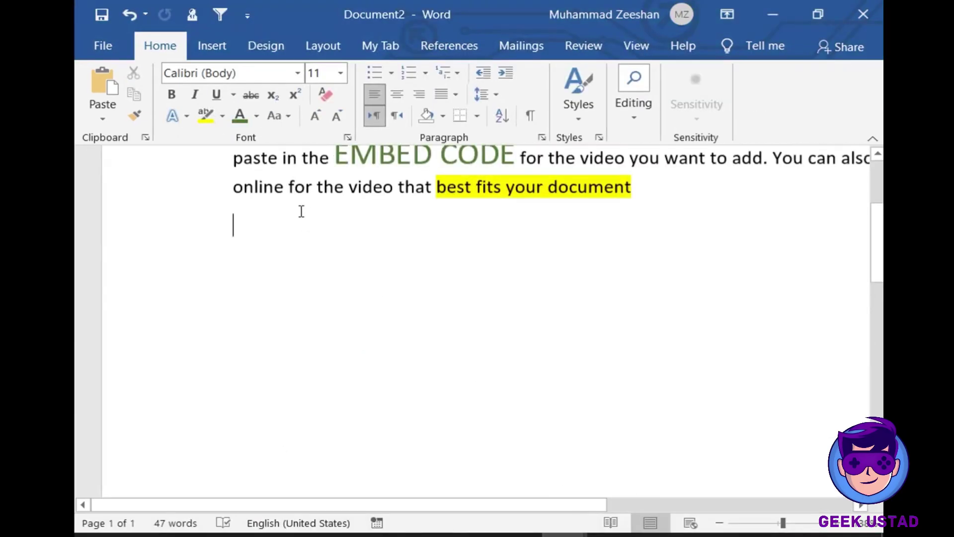
right_click(236, 231)
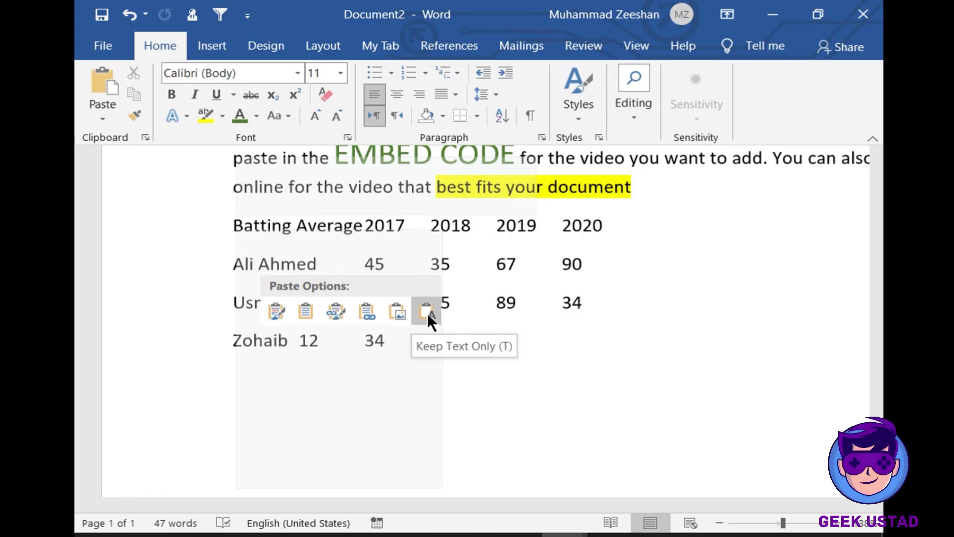
click(276, 303)
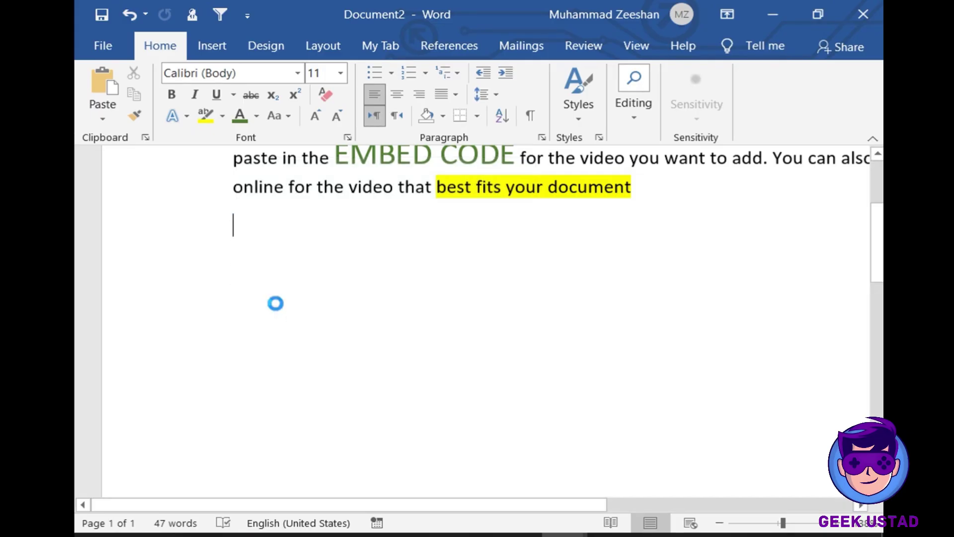
click(327, 299)
click(346, 352)
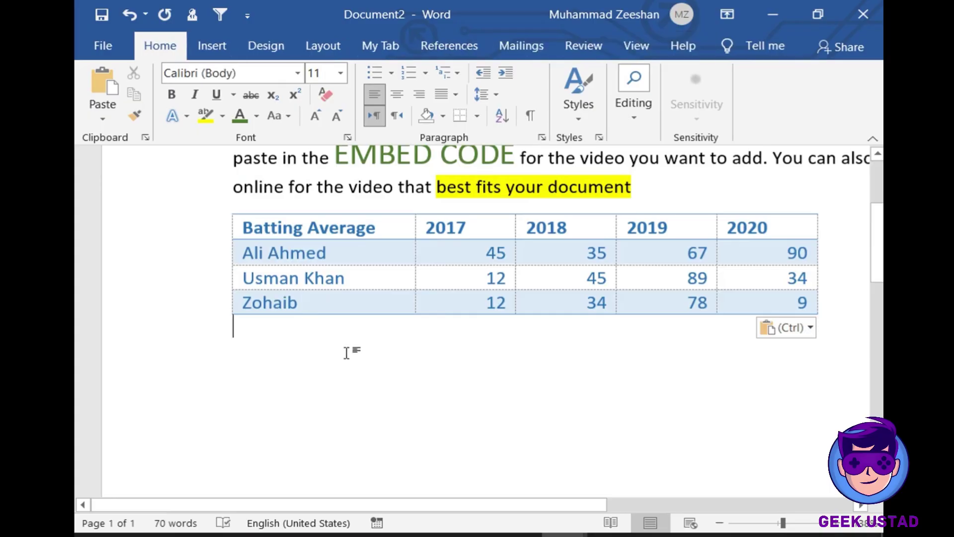
scroll(347, 352, up, 3)
scroll(345, 352, down, 4)
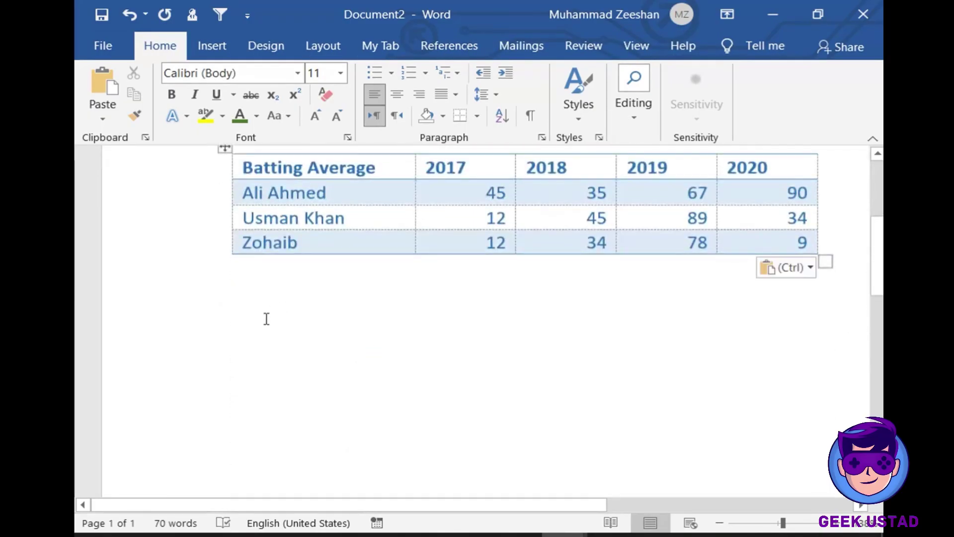
key(Return)
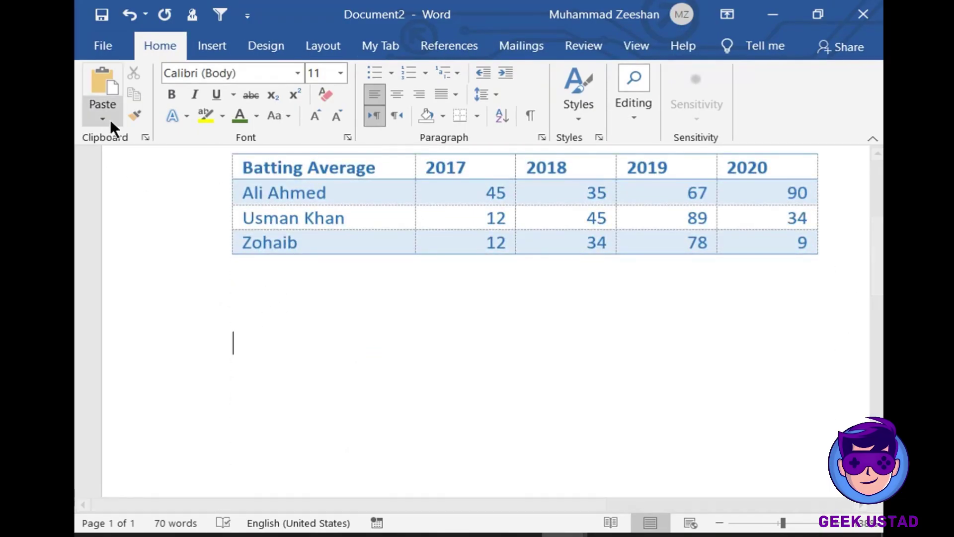
Examine the Paste Special formats for the copied table, including Microsoft Excel Worksheet Object and the Paste link option, and close without pasting
click(103, 119)
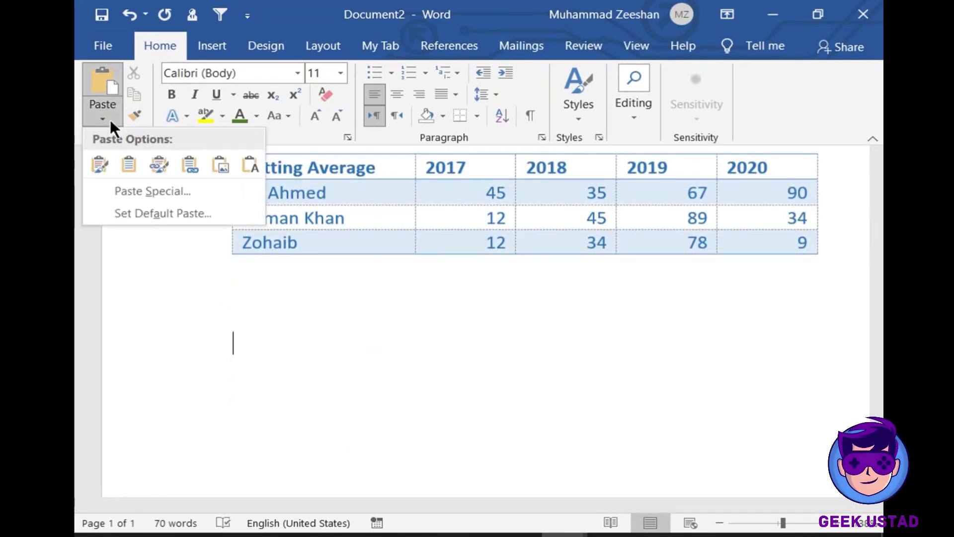
click(152, 189)
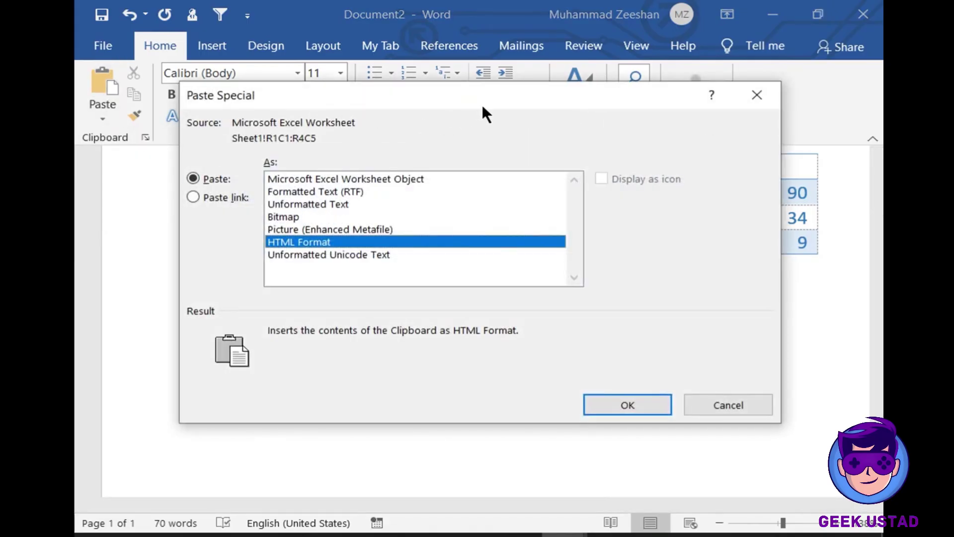
drag(456, 97, 435, 80)
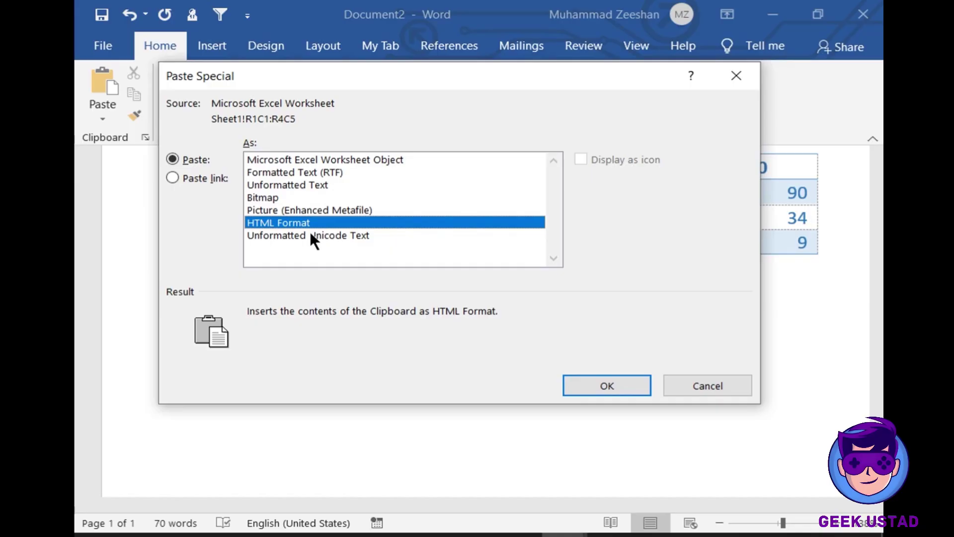
click(370, 158)
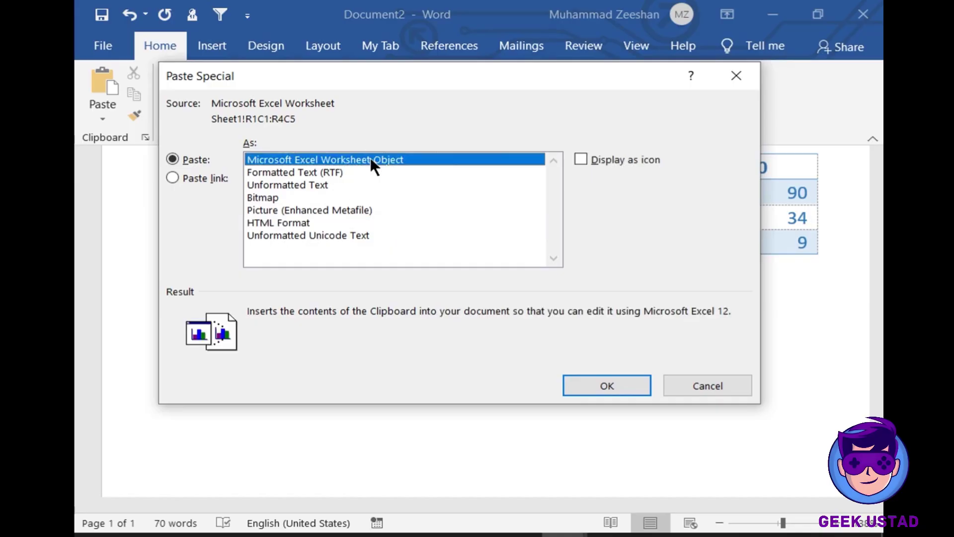
click(208, 177)
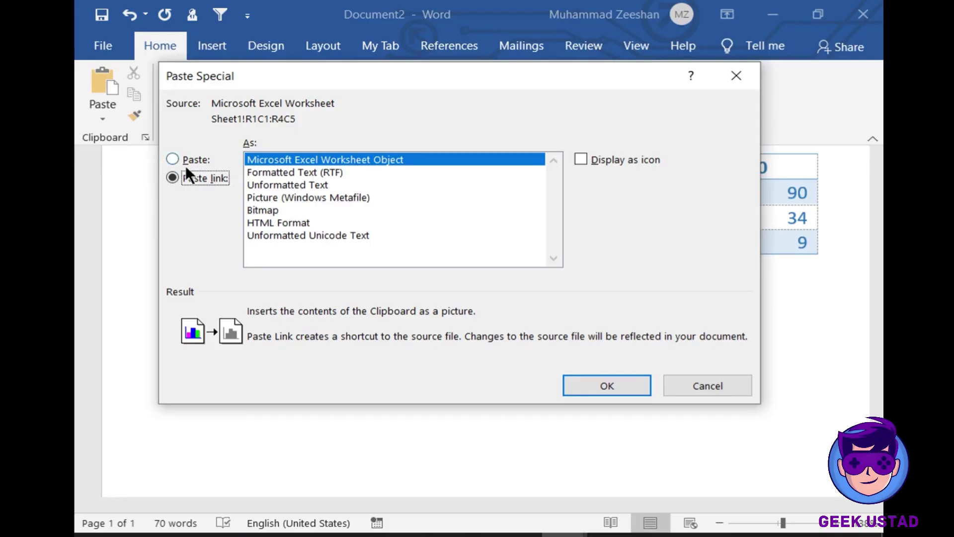
click(173, 159)
click(711, 386)
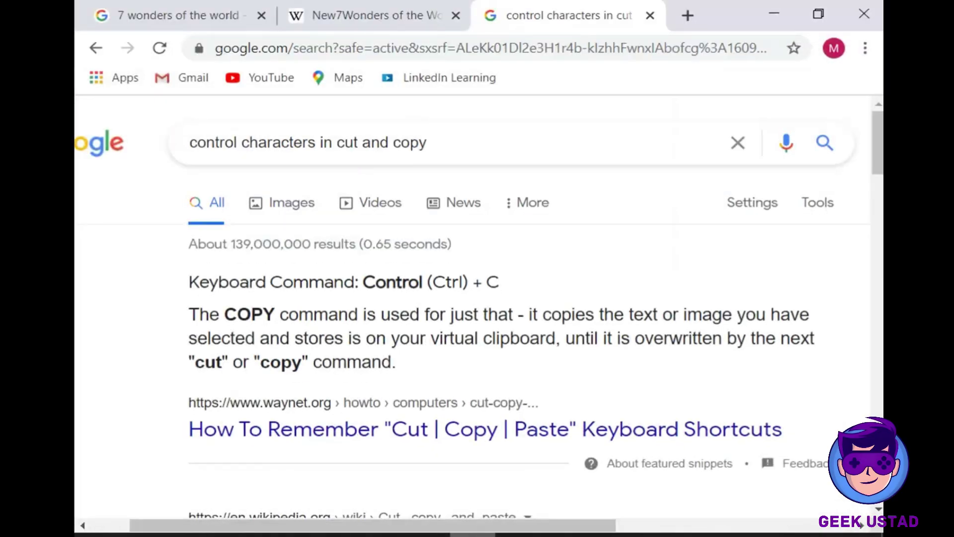
In the browser's New7Wonders of the World Wikipedia article, copy the introduction from "New 7 Wonders of the World" through "by a panel in 2006."
click(357, 13)
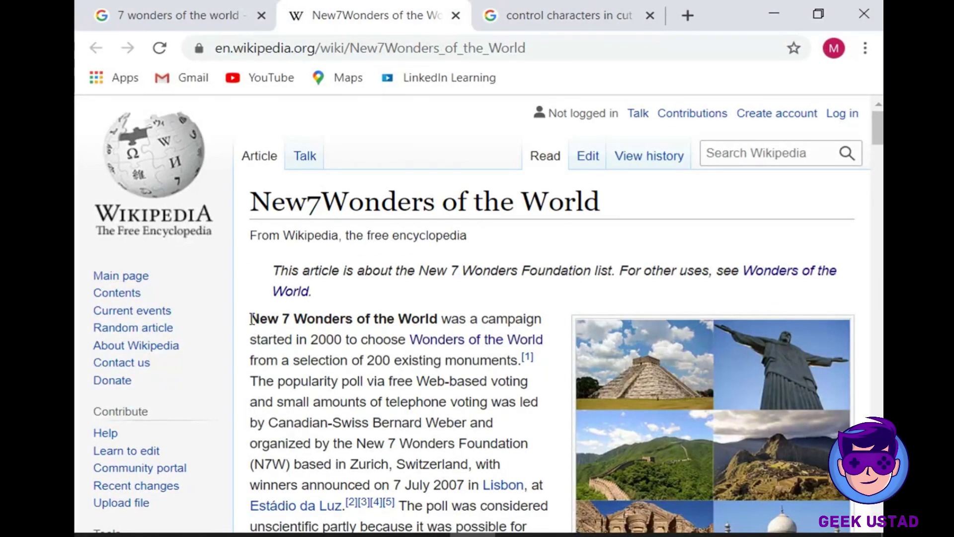
drag(250, 318, 759, 408)
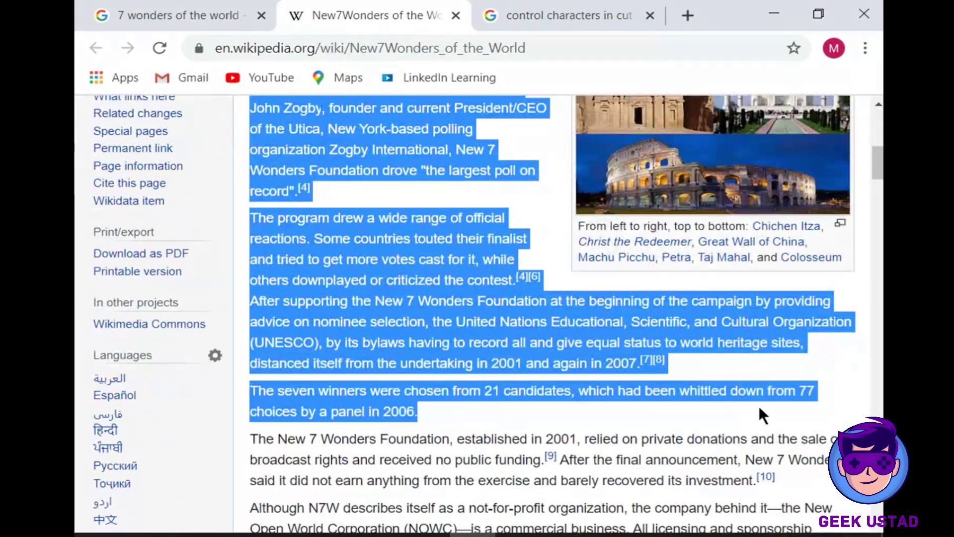
right_click(362, 103)
click(411, 122)
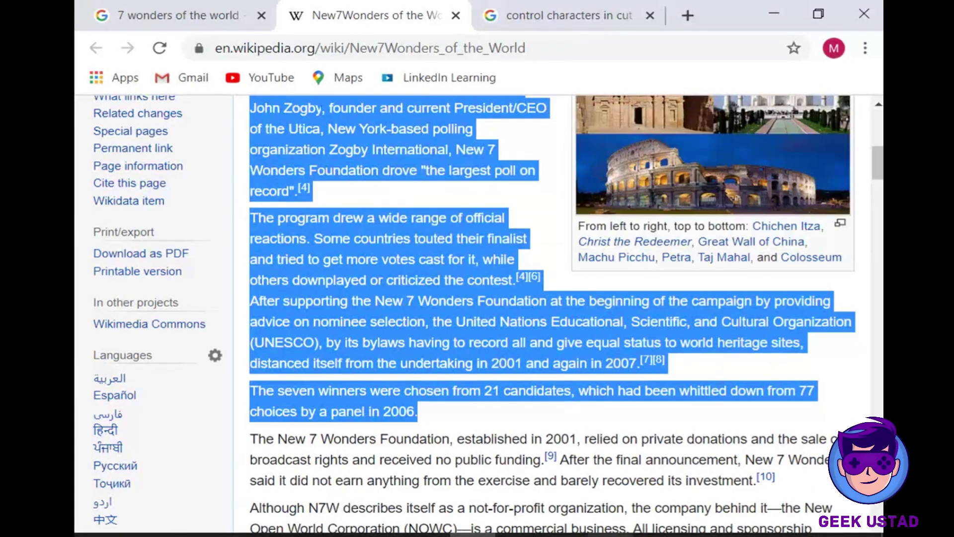
Switch to Document2 in Word, paste the copied Wikipedia text below the table with Keep Source Formatting, and review its formatting and links
click(552, 535)
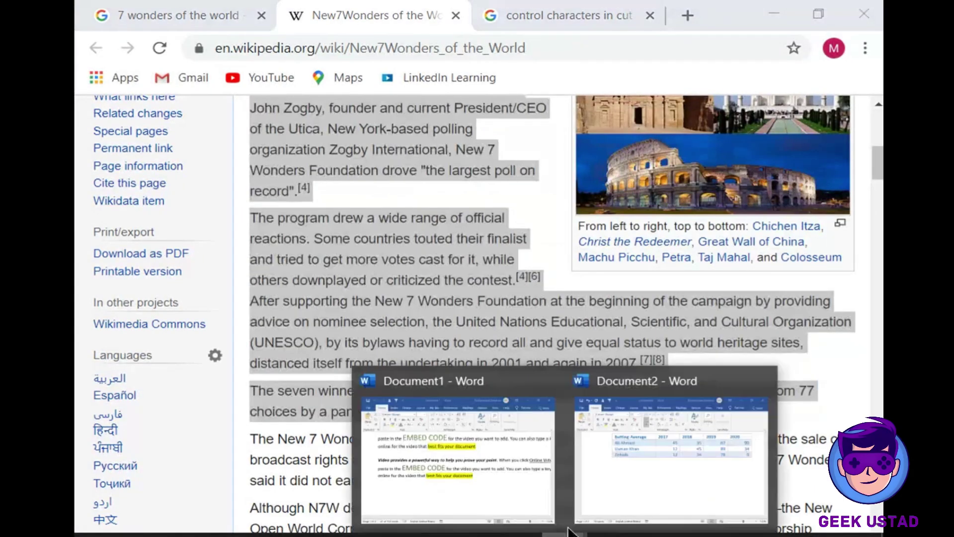
click(657, 457)
scroll(248, 306, down, 3)
scroll(247, 304, up, 2)
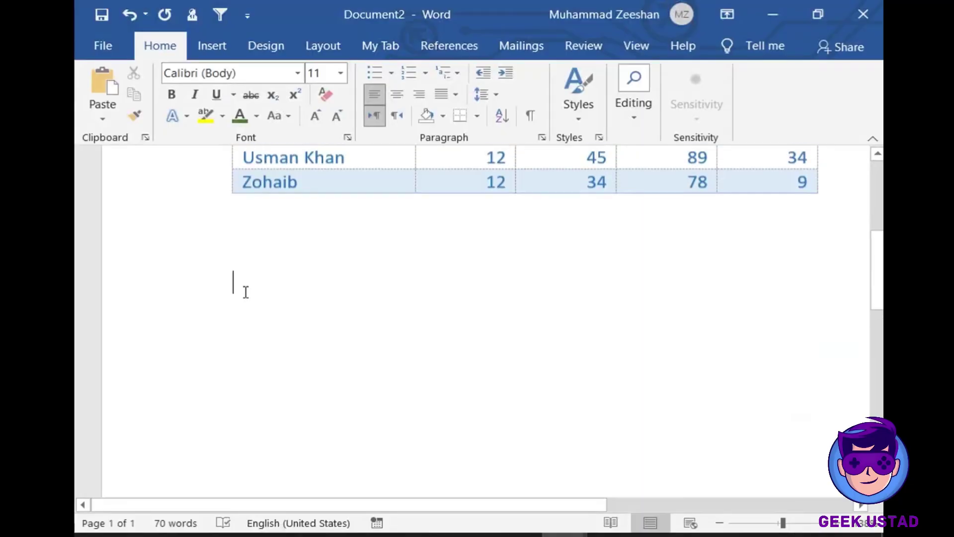
right_click(242, 286)
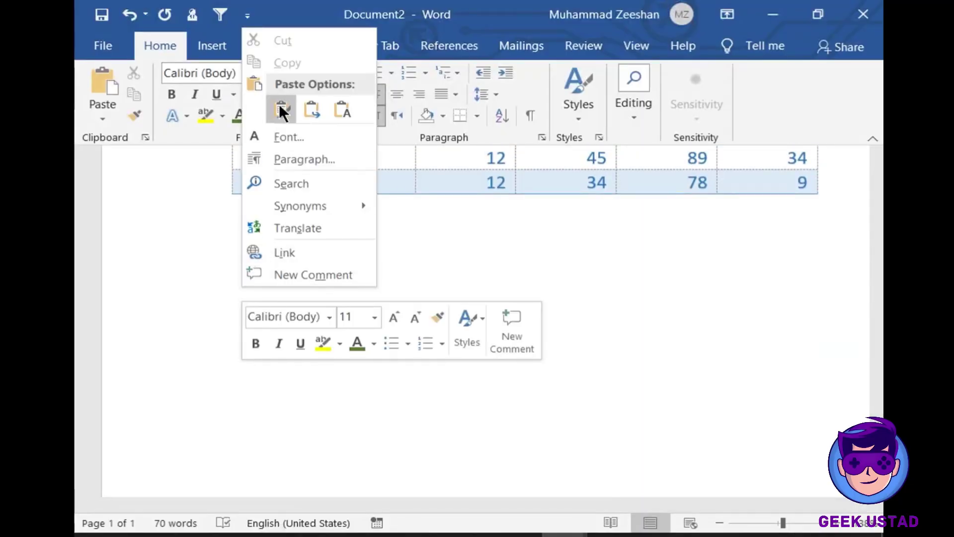
mouse_move(279, 102)
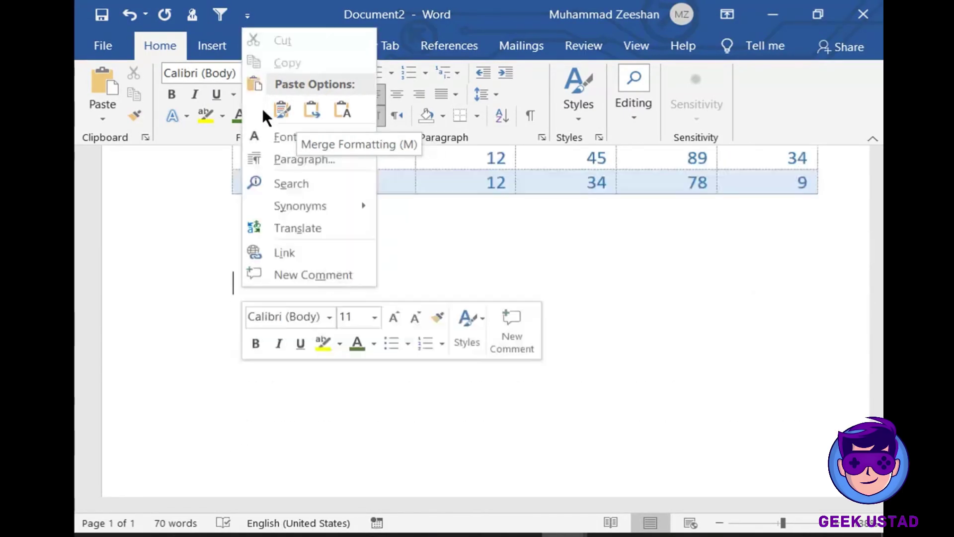
key(Escape)
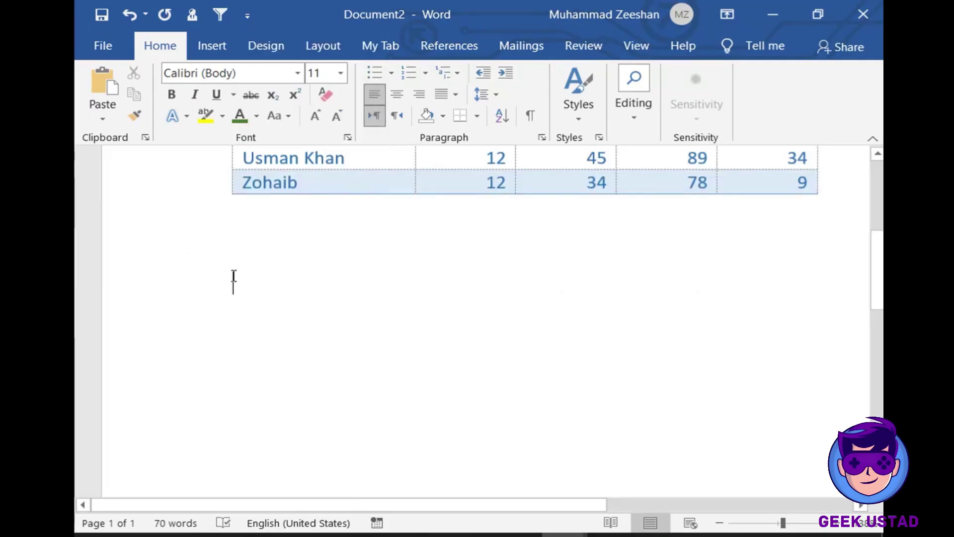
right_click(243, 288)
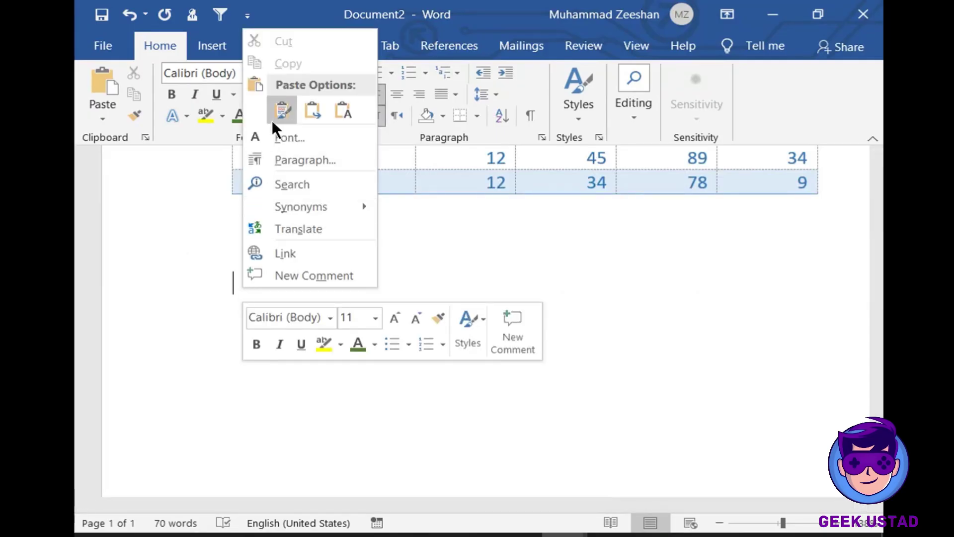
click(285, 110)
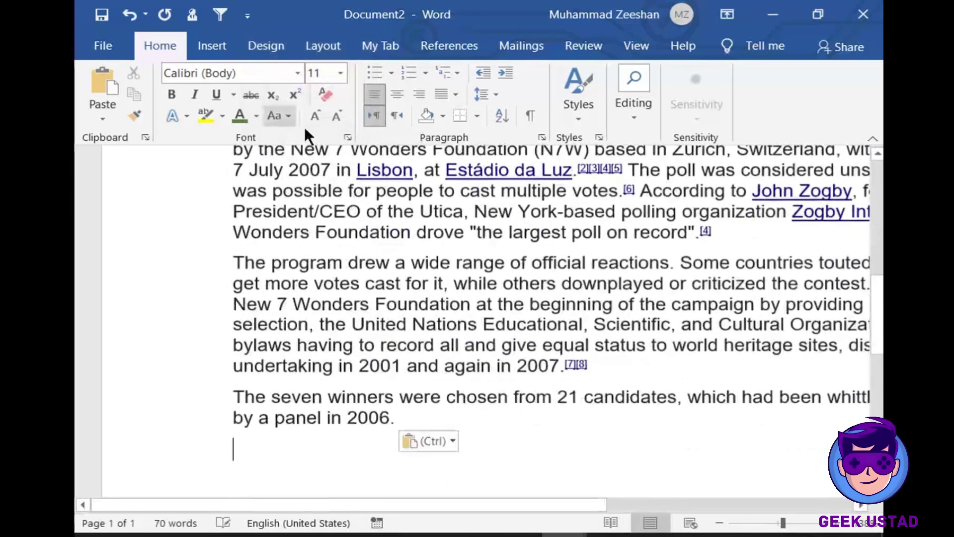
click(386, 234)
scroll(385, 245, up, 2)
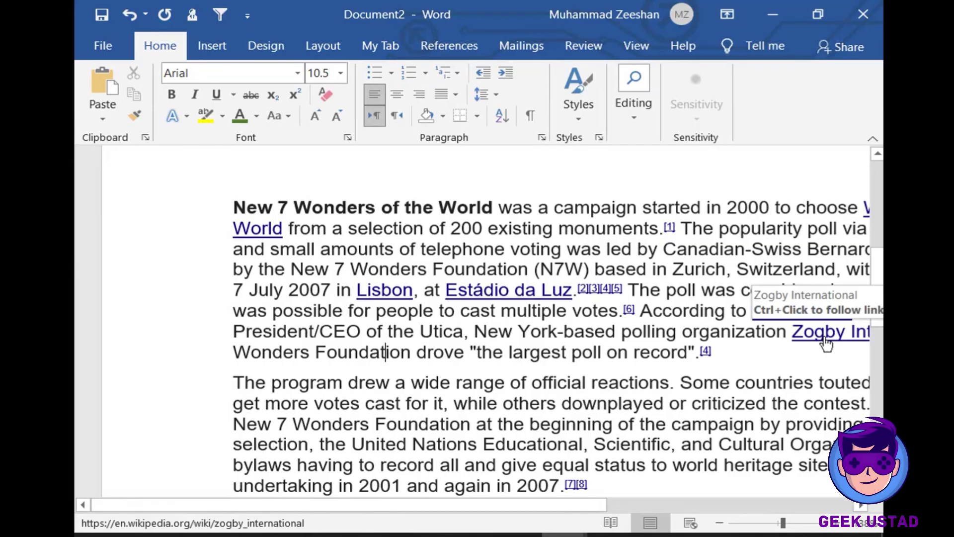
Paste the copied Wikipedia text again on the empty line below the formatted copy, using Keep Text Only
drag(598, 506, 753, 505)
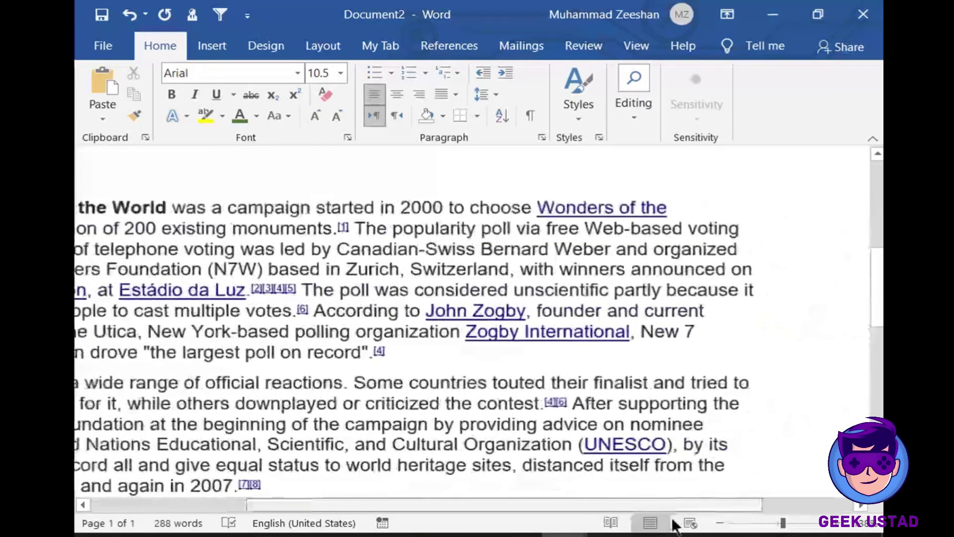
drag(675, 525, 576, 512)
scroll(436, 306, down, 4)
click(273, 272)
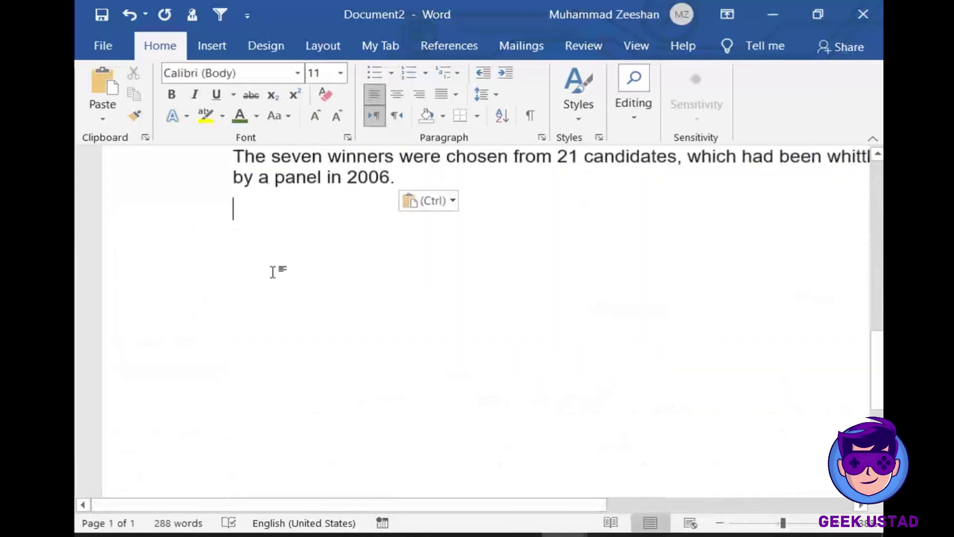
right_click(243, 213)
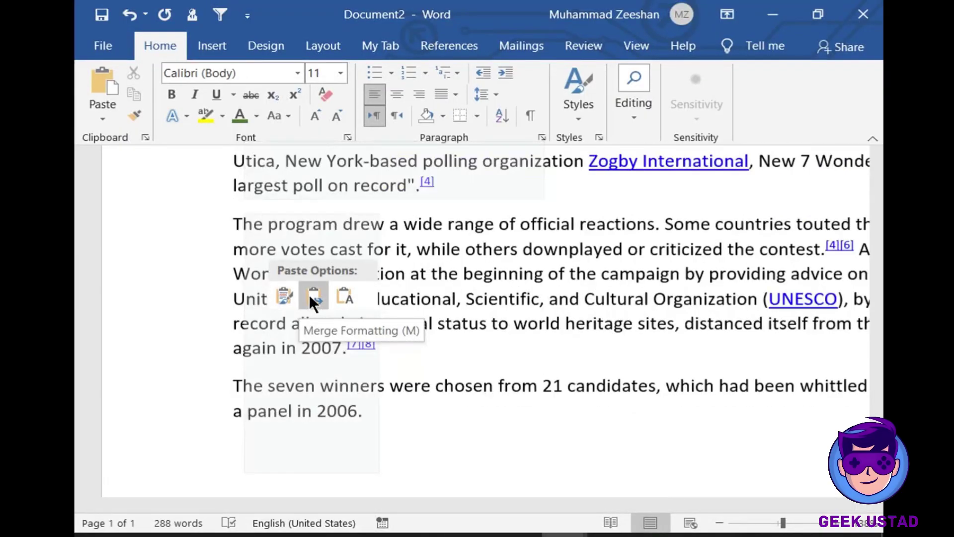
click(358, 295)
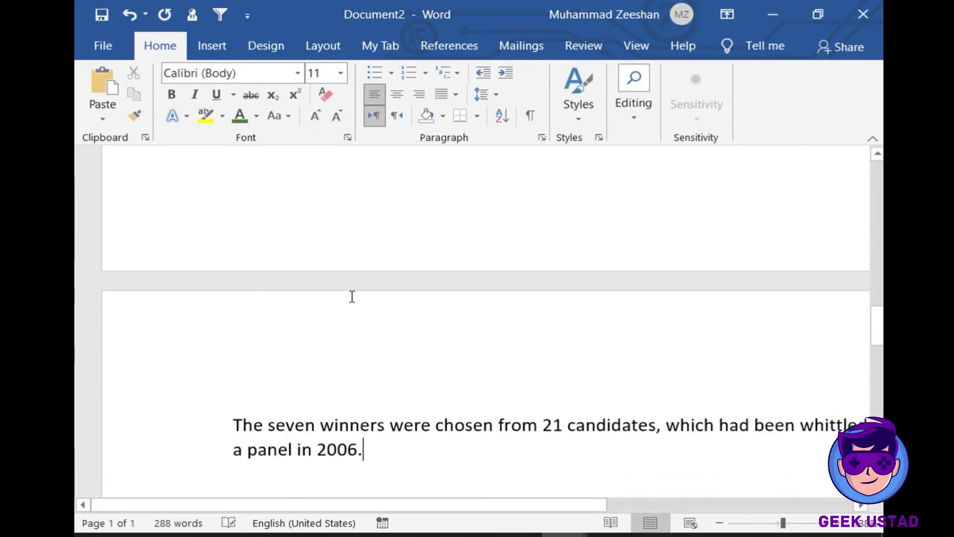
Compare the fonts, bold text and links of the Keep Text Only copy with those of the source-formatted copy above it
scroll(352, 296, up, 5)
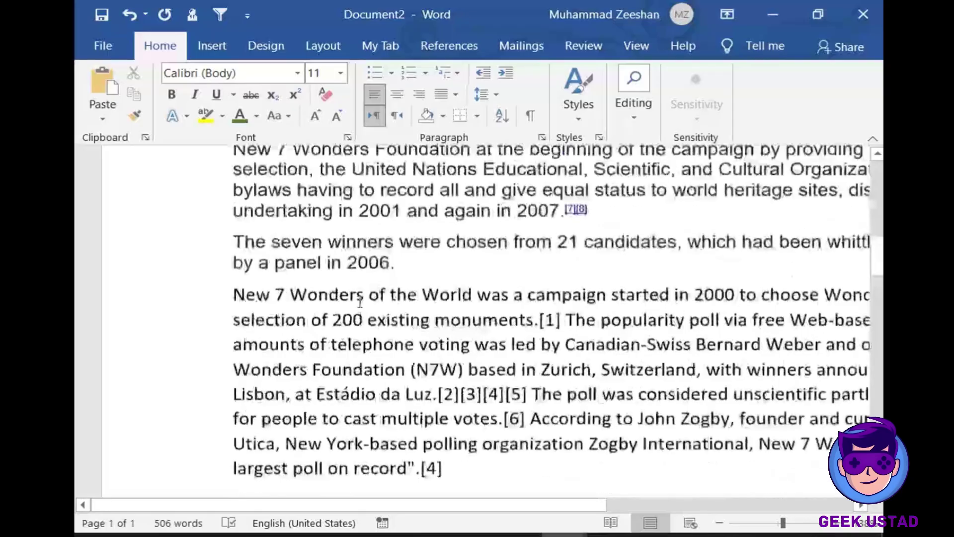
scroll(360, 301, up, 5)
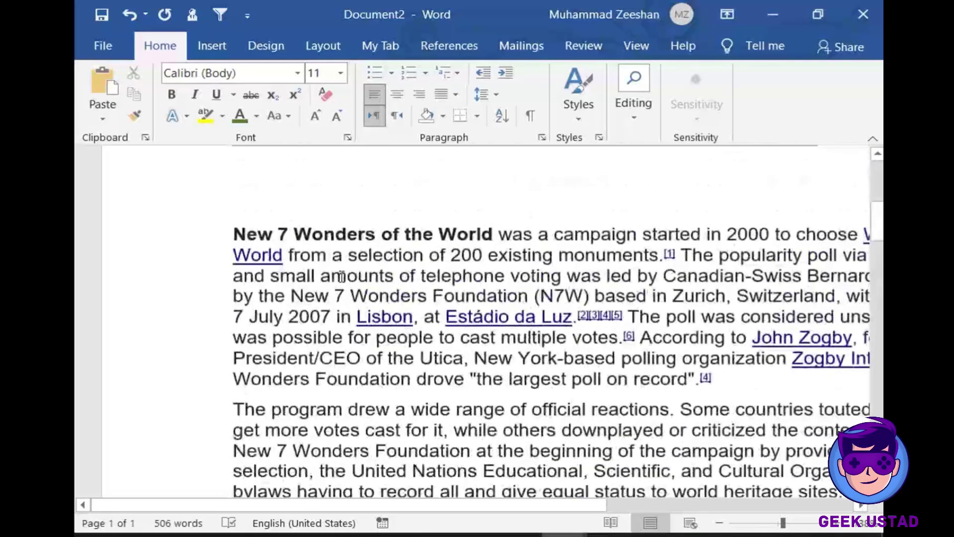
scroll(342, 276, up, 4)
scroll(333, 263, down, 10)
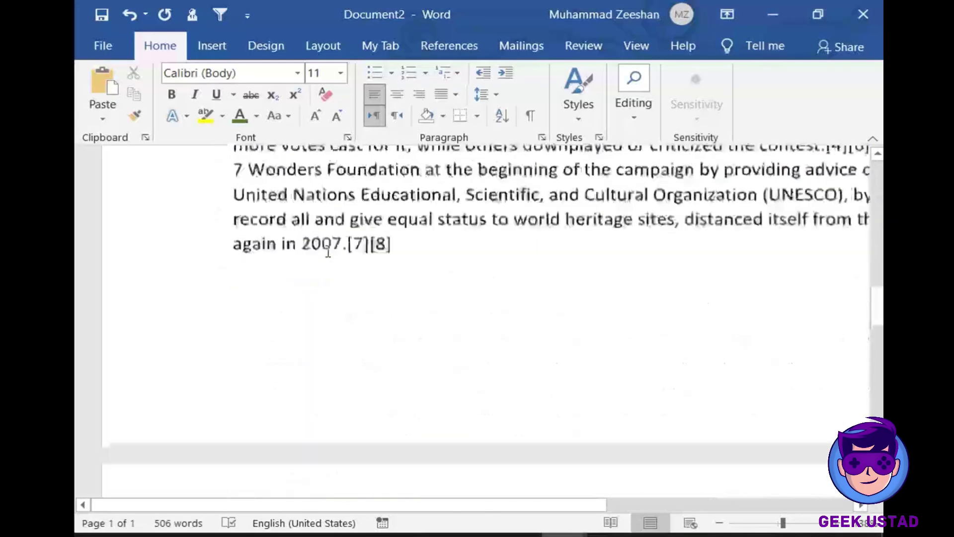
scroll(328, 252, down, 8)
scroll(326, 251, up, 6)
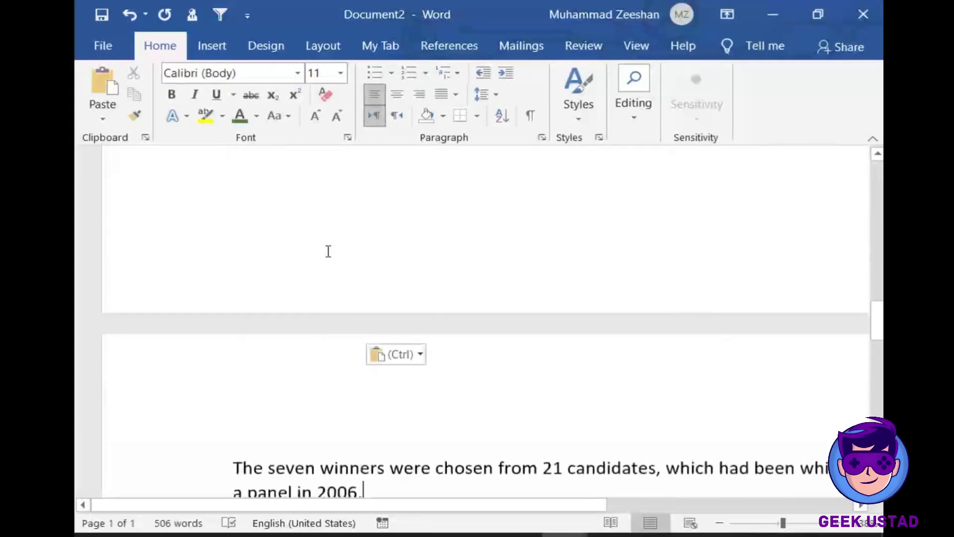
scroll(327, 252, down, 5)
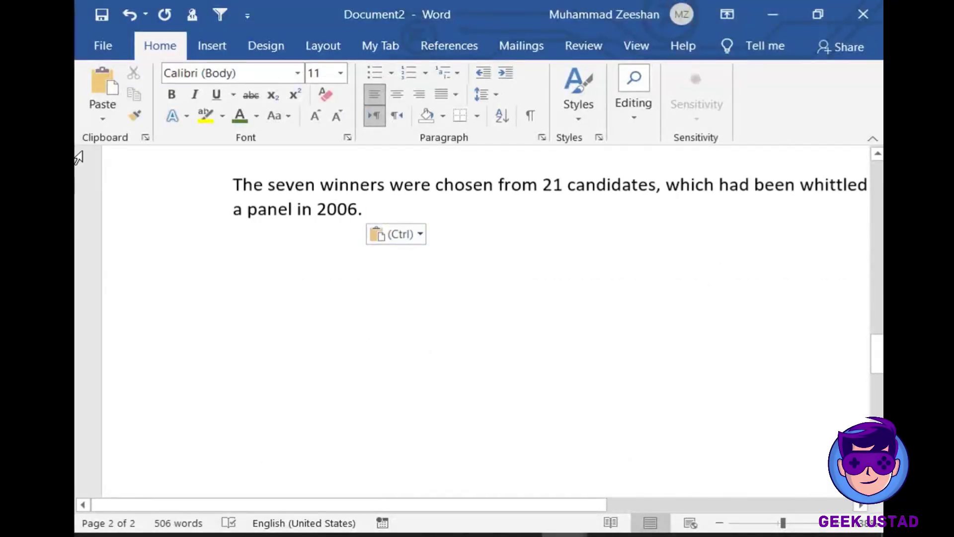
Add empty lines below the plain-text copy on the second page and undo the last change
key(Return)
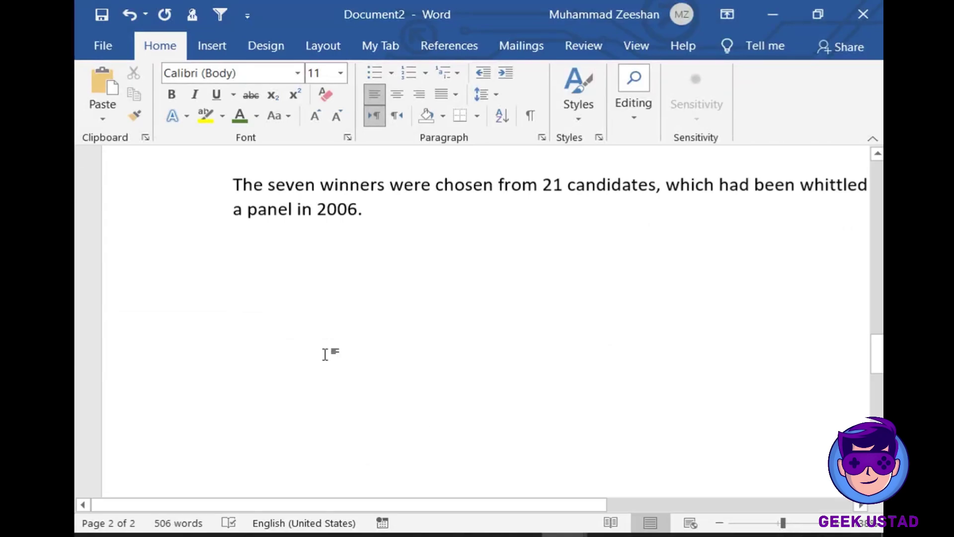
drag(551, 502, 619, 533)
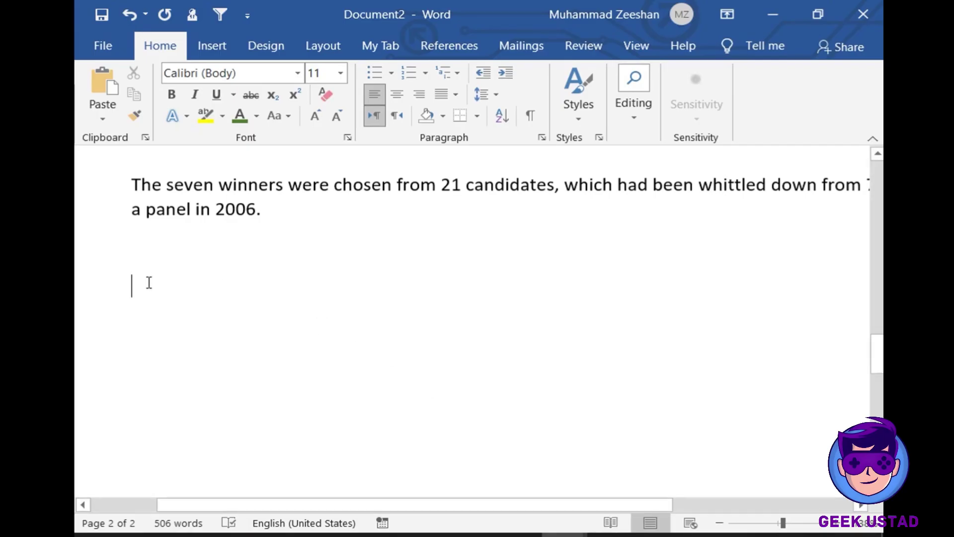
mouse_move(494, 506)
mouse_down()
mouse_move(460, 508)
mouse_move(489, 510)
mouse_up()
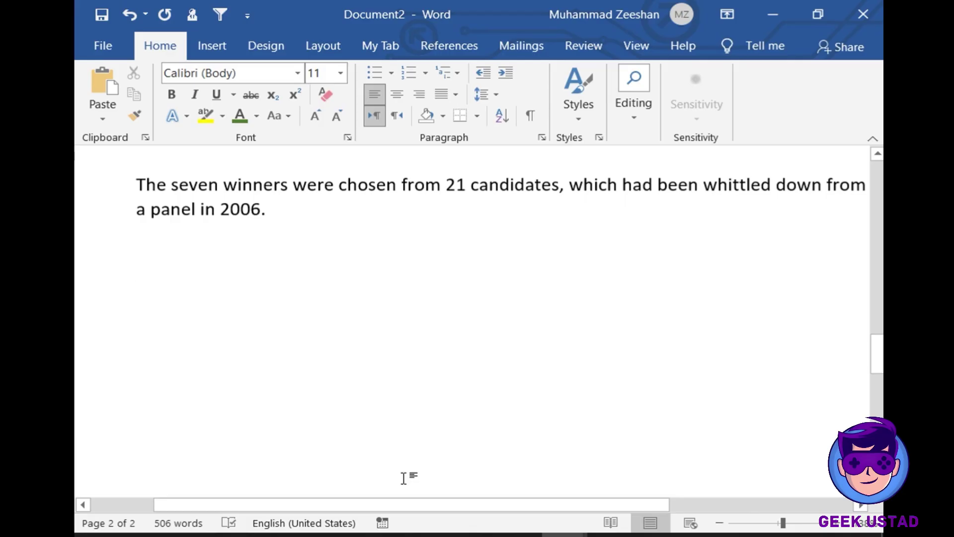
key(ctrl+z)
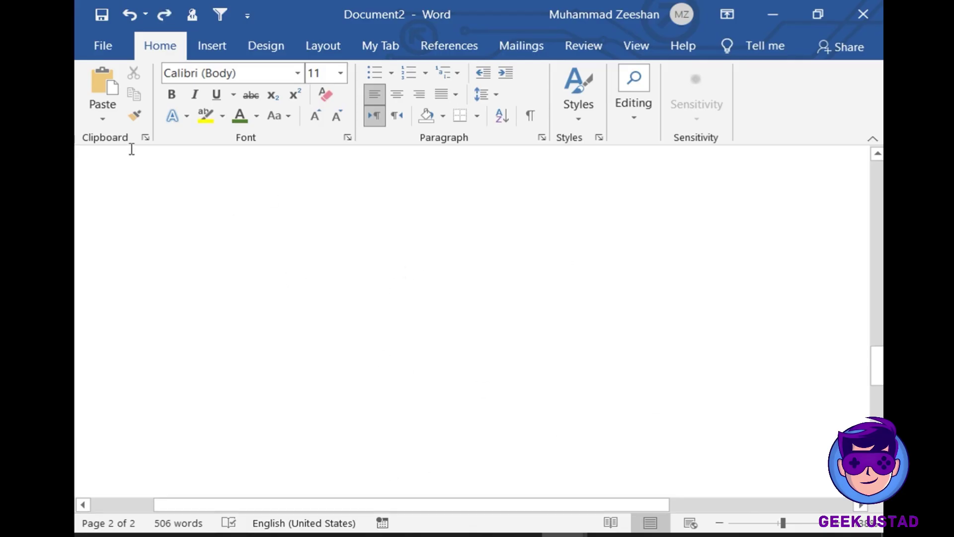
Show the Office Clipboard with its copied Wikipedia item and view its display options
click(144, 138)
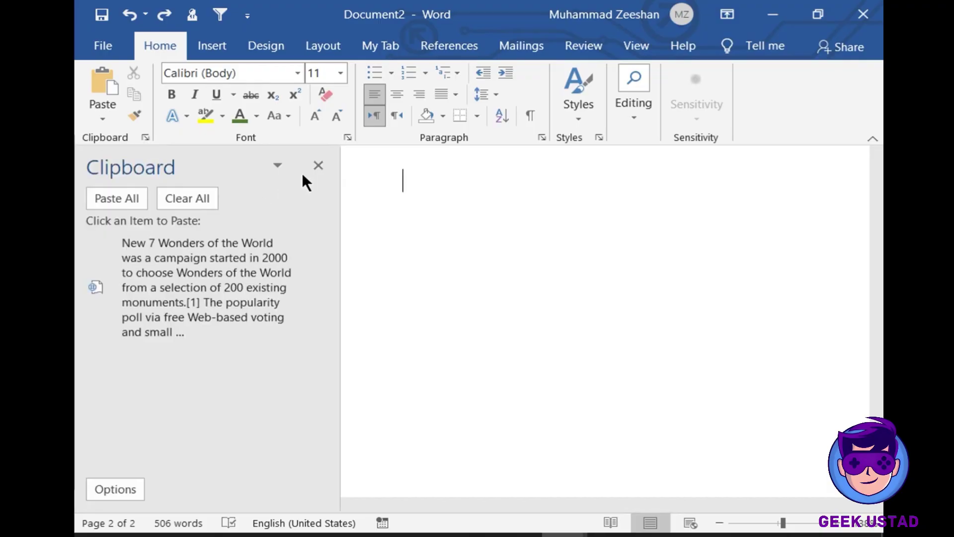
click(318, 165)
click(146, 139)
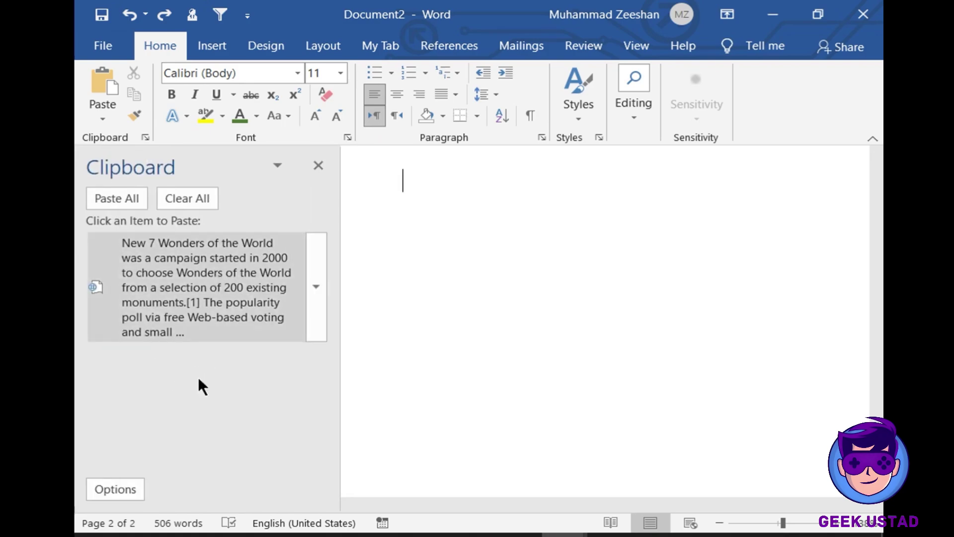
click(127, 492)
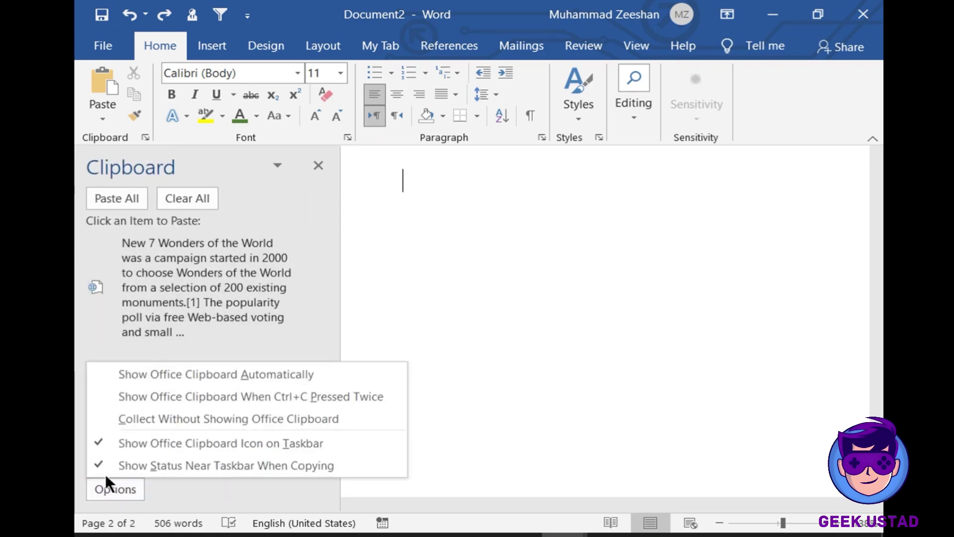
Paste the copied Wikipedia text below the plain-text copy with Paste Special as HTML Format, and review its formatting
click(111, 109)
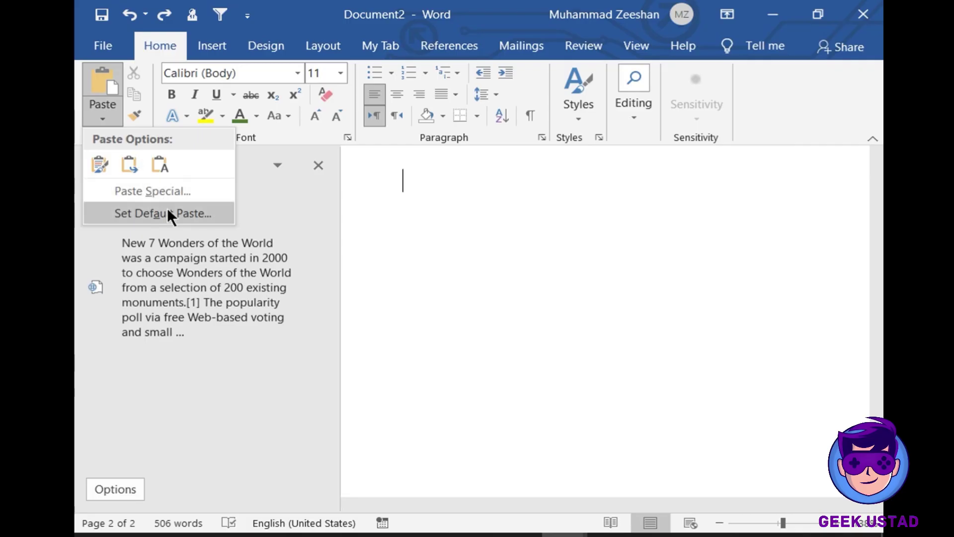
click(151, 190)
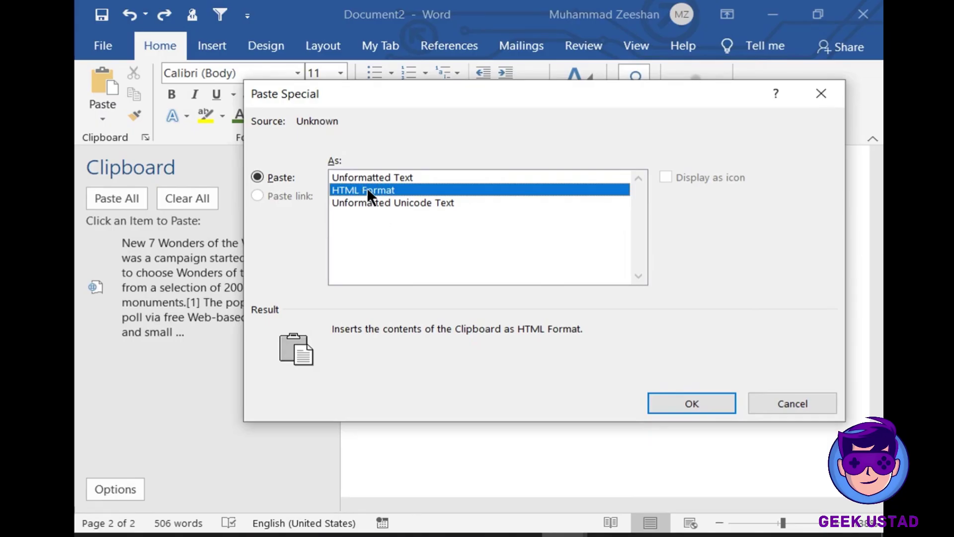
click(724, 405)
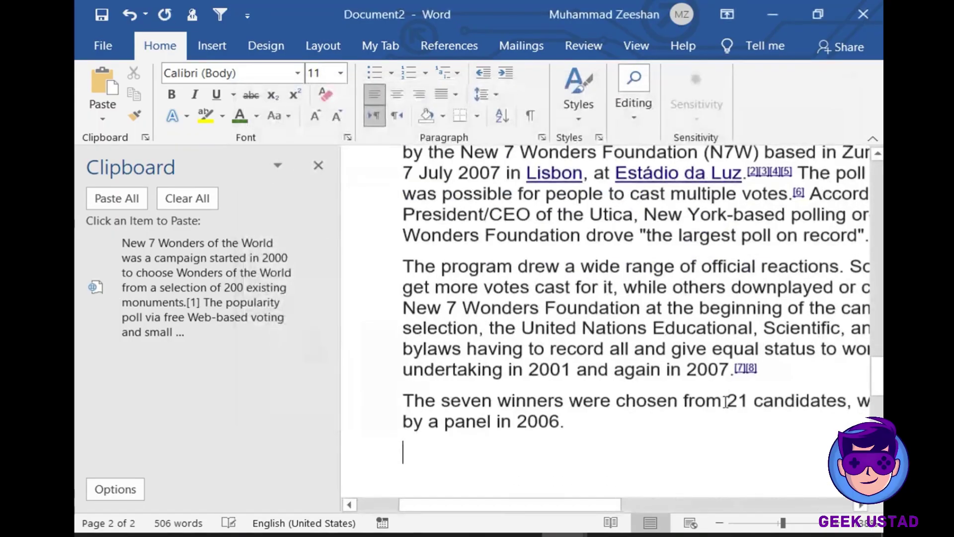
drag(537, 506, 589, 497)
scroll(588, 471, down, 4)
scroll(611, 402, up, 4)
scroll(611, 413, down, 4)
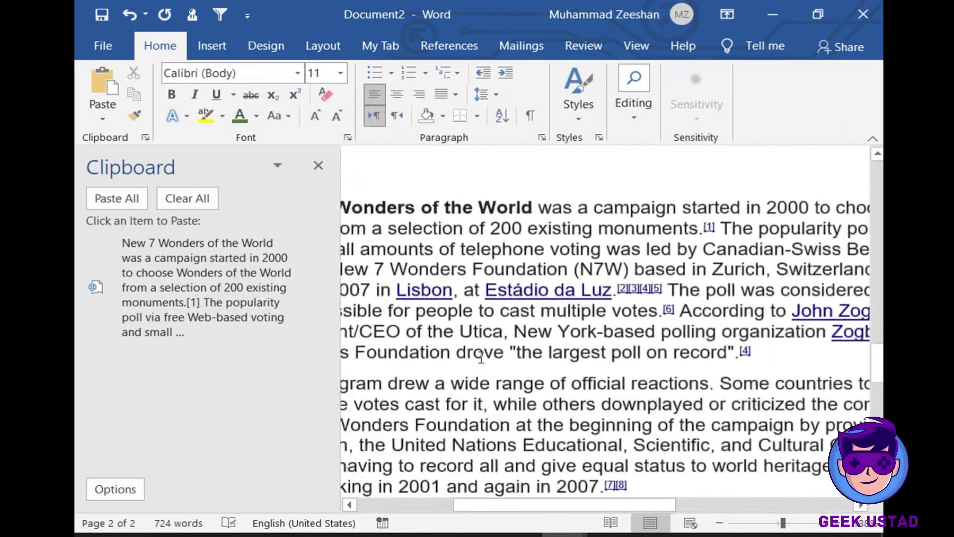
scroll(446, 361, up, 1)
drag(528, 511, 383, 488)
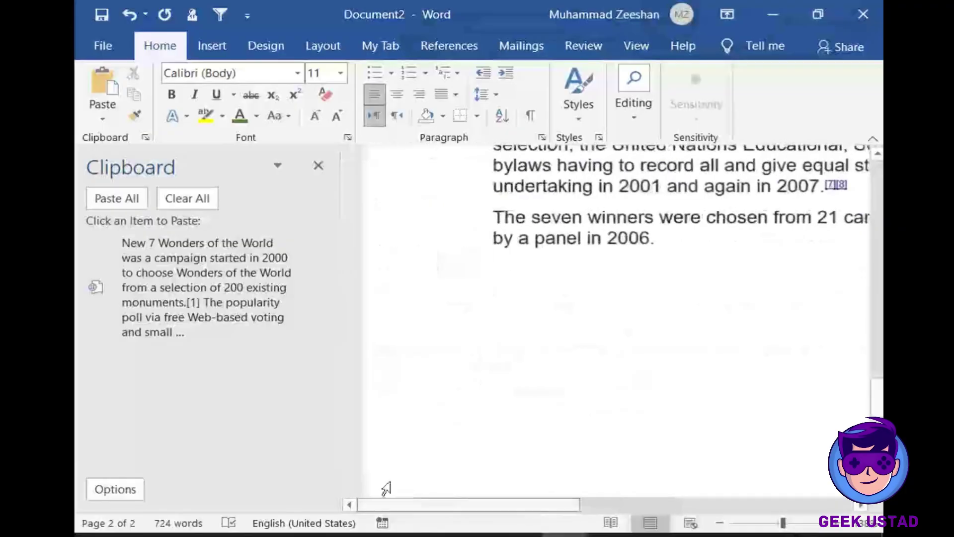
Paste the copied text beneath the HTML Format copy with Paste Special as Unformatted Text
click(532, 316)
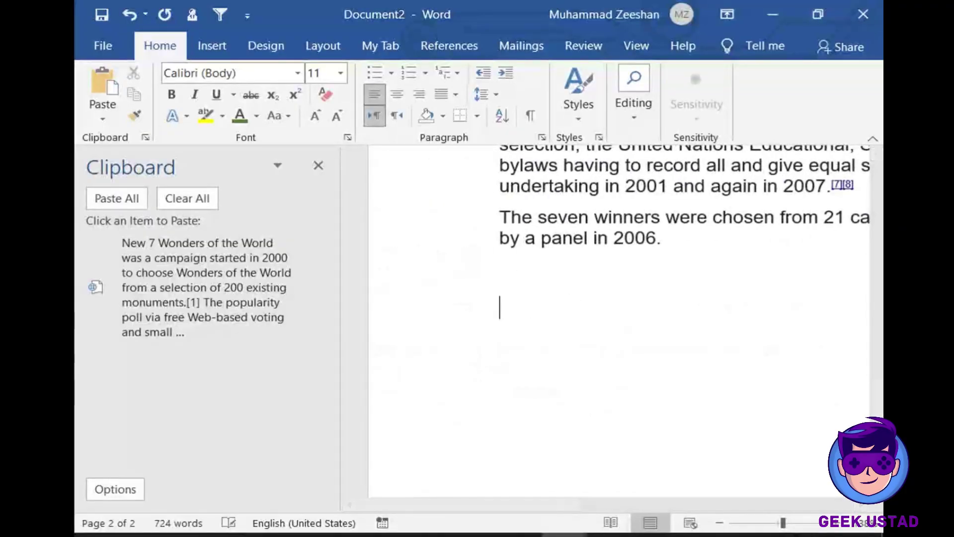
click(102, 119)
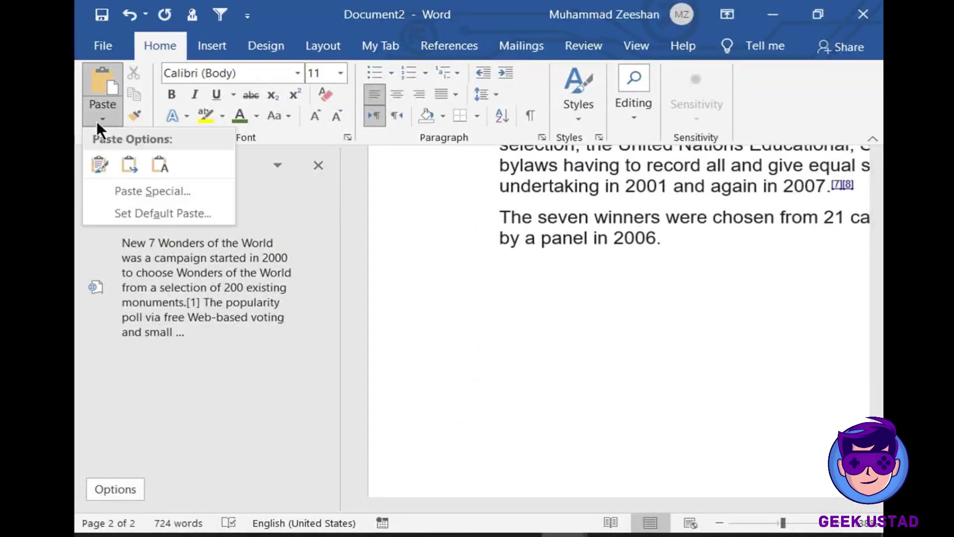
click(174, 192)
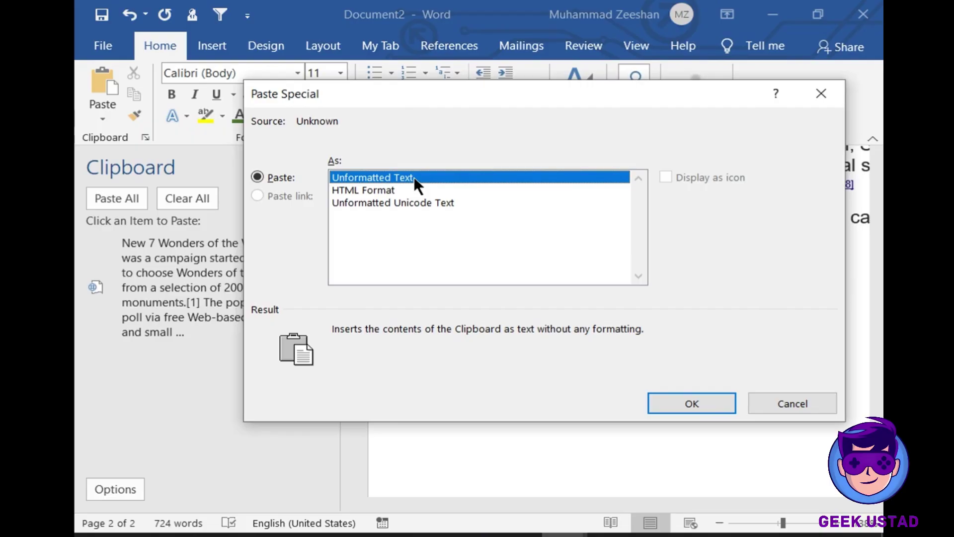
click(721, 402)
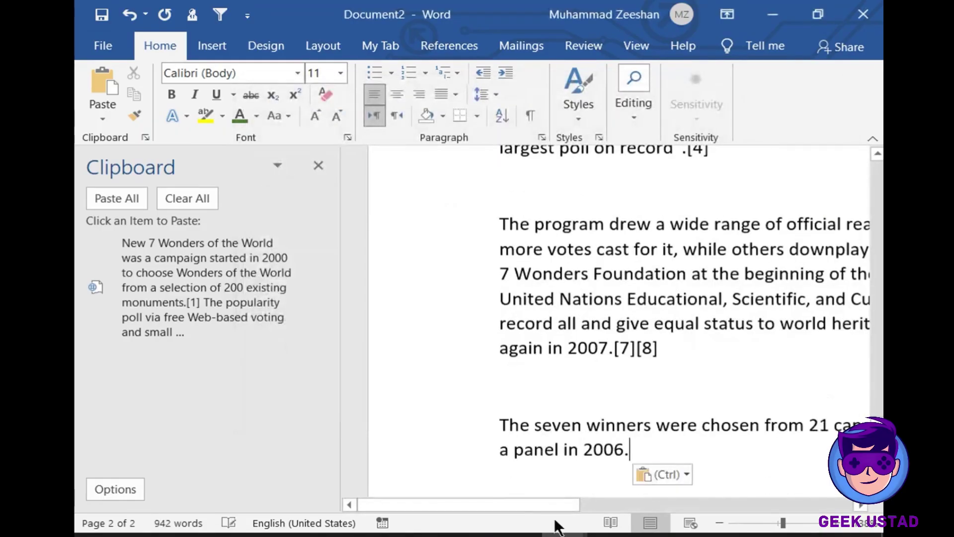
drag(536, 502, 594, 505)
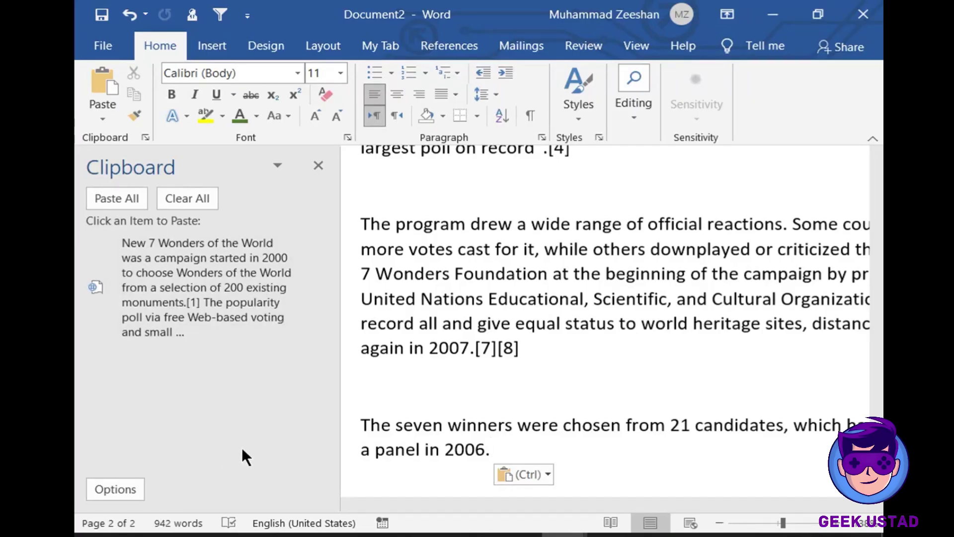
Add empty lines after the unformatted copy, insert the "New 7 Wonders of the World" item from the Office Clipboard, and close the Clipboard
scroll(528, 378, down, 2)
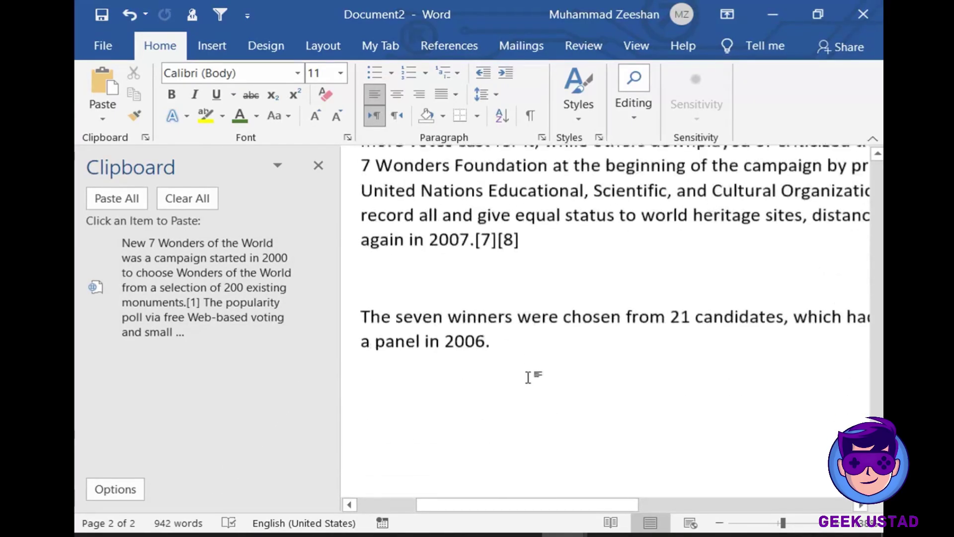
key(Return)
scroll(361, 409, down, 2)
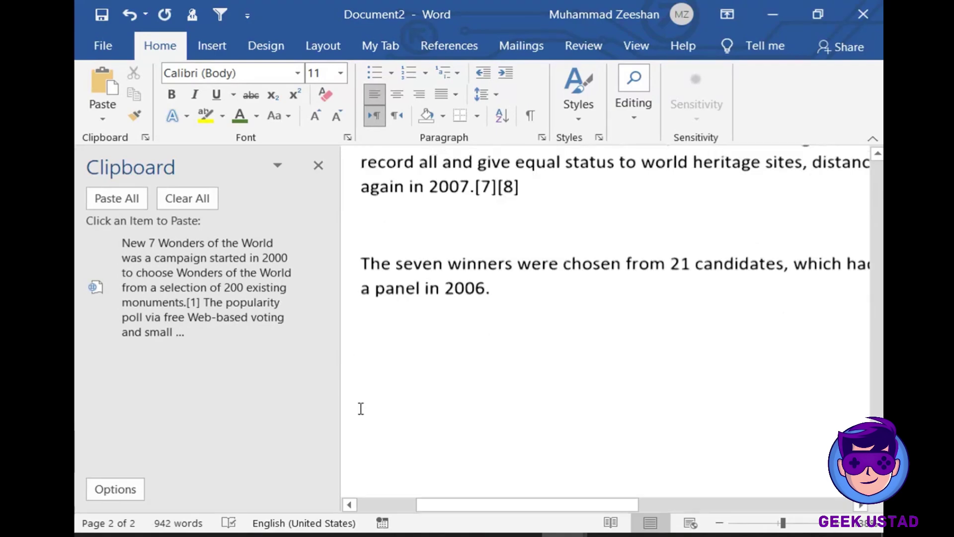
click(178, 268)
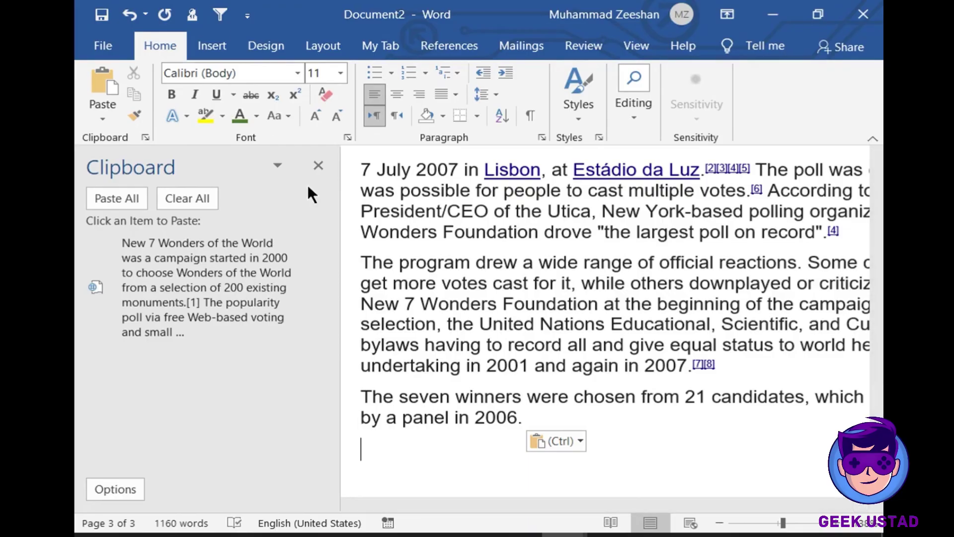
click(318, 166)
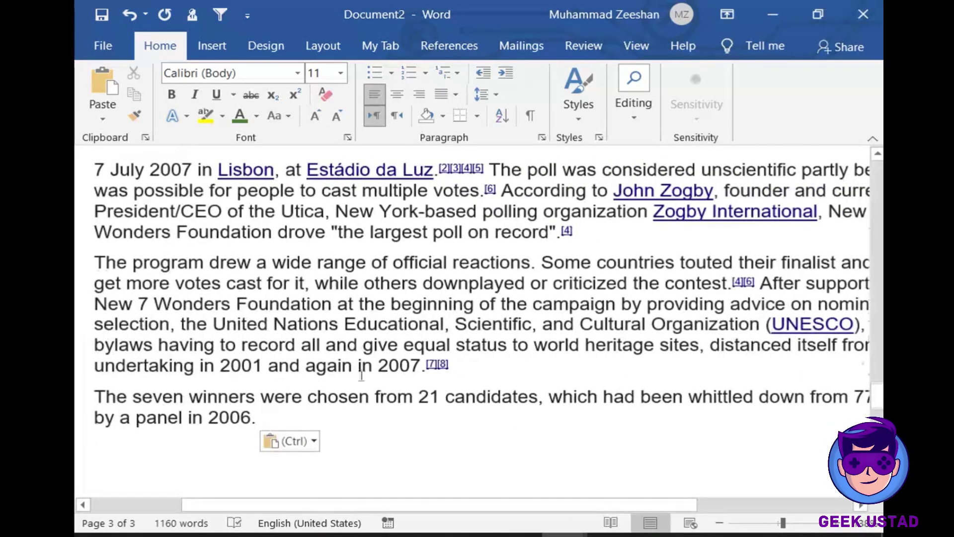
Switch to the "Apply Paste Options in MS Word" PowerPoint slide show and go back from its topic list to the title slide
scroll(369, 373, up, 3)
scroll(369, 373, up, 3)
drag(875, 383, 877, 199)
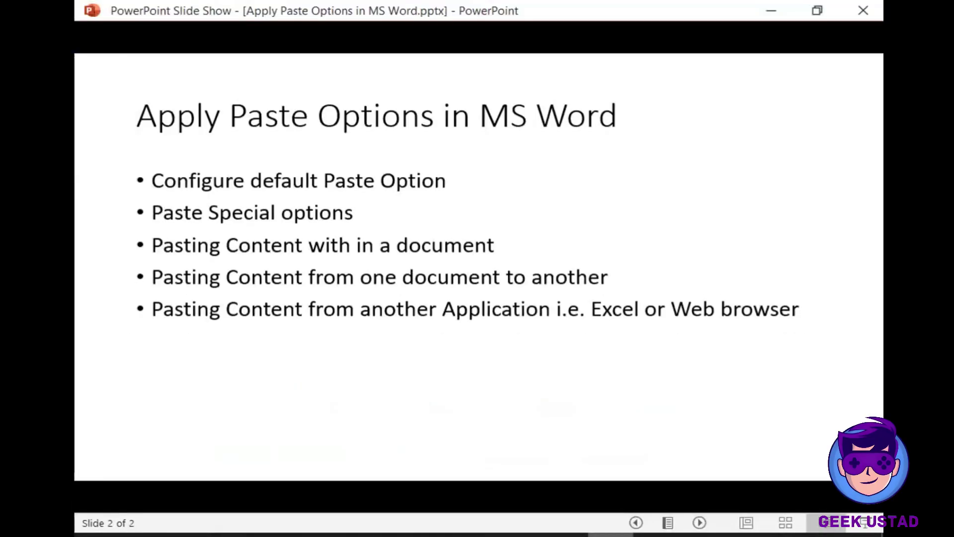
scroll(512, 268, up, 4)
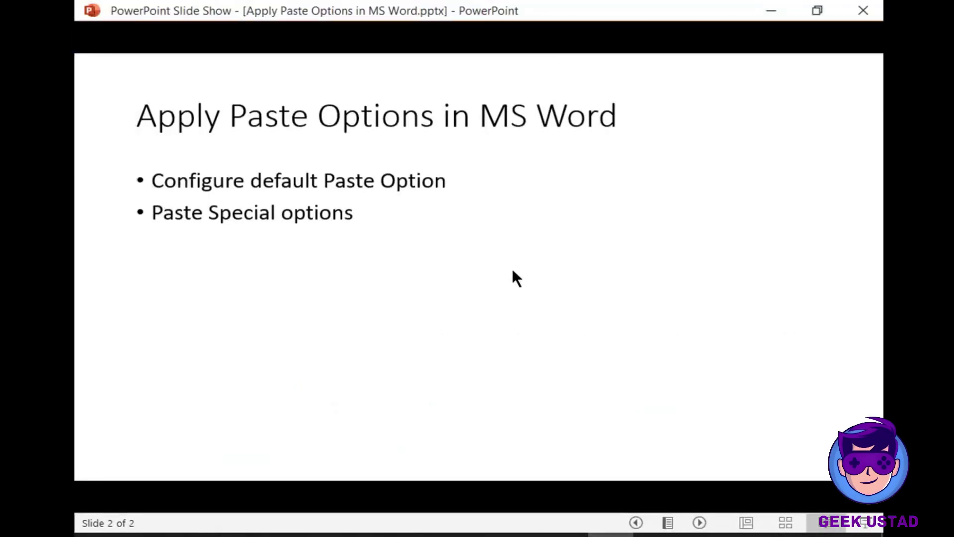
scroll(514, 269, up, 1)
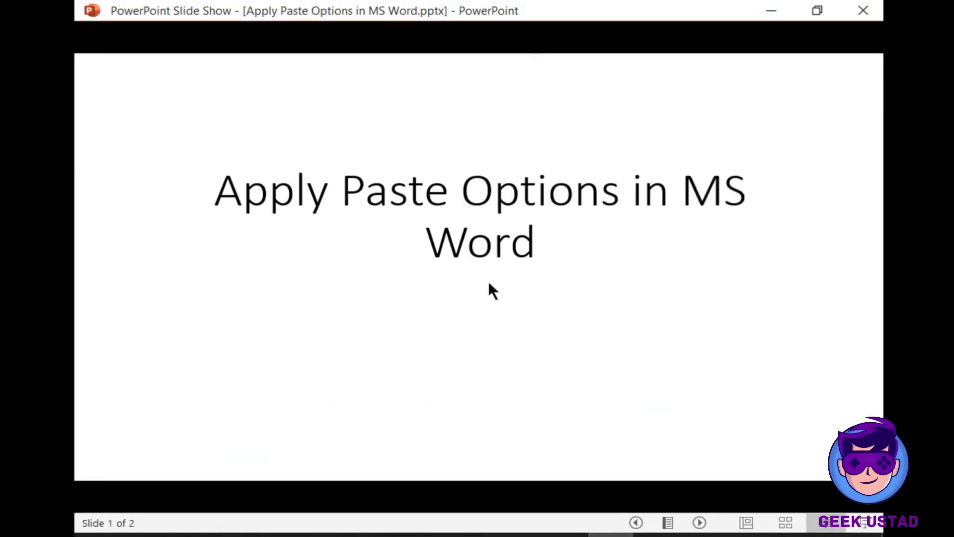